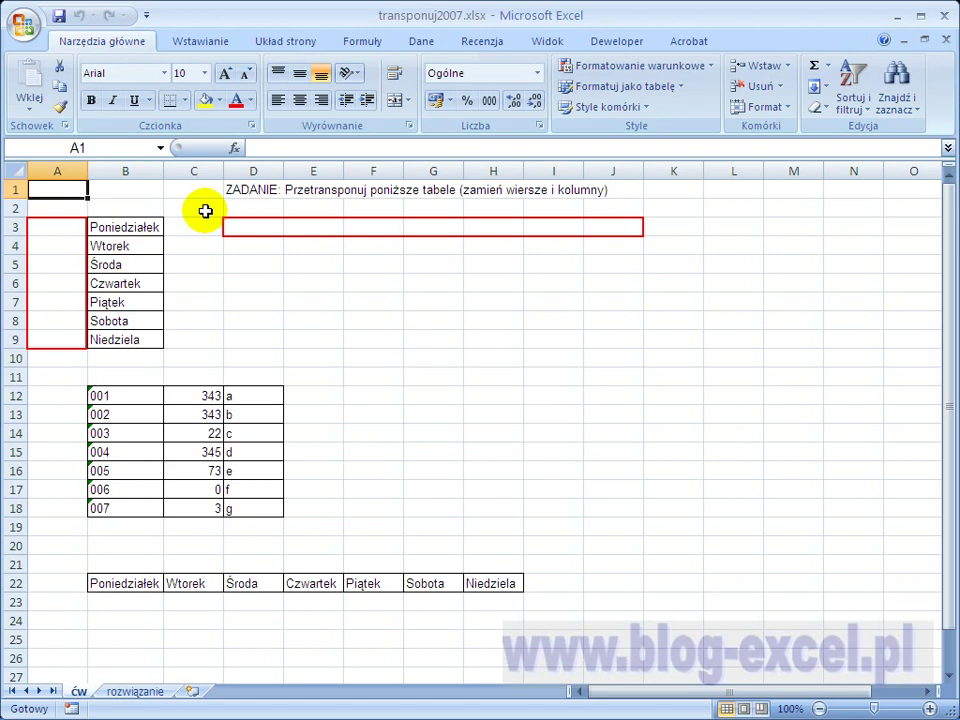
- Fill A3:A9 with helper numbers 1 to 7 beside the day names
{"action": "left_click", "coordinate": [54, 226]}
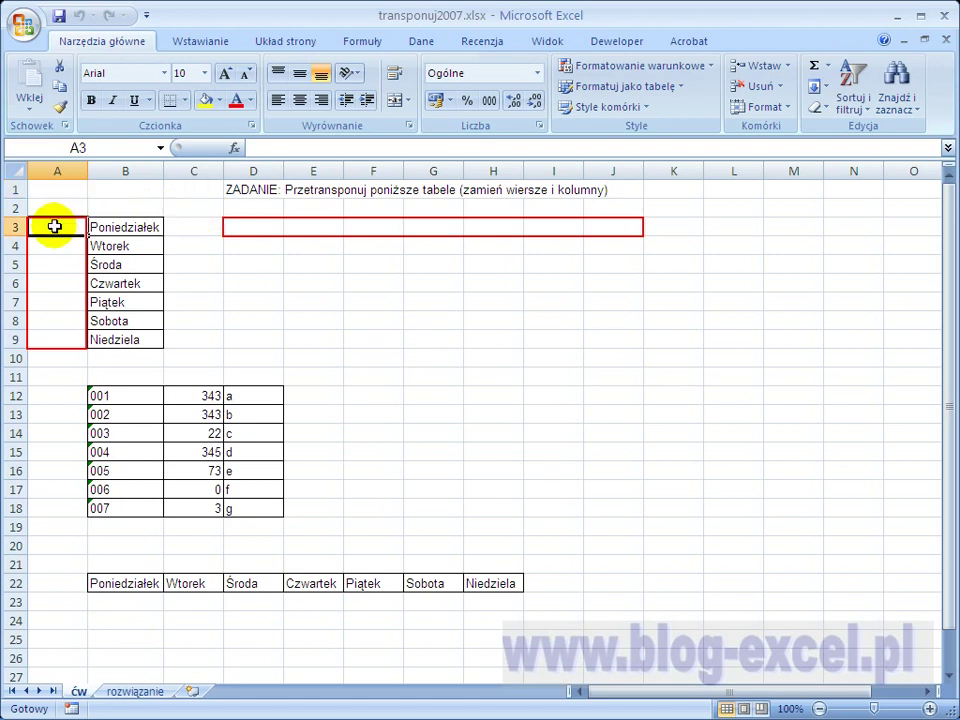
{"action": "type", "text": "1"}
{"action": "mouse_move", "coordinate": [86, 235]}
{"action": "left_mouse_down"}
{"action": "mouse_move", "coordinate": [92, 272]}
{"action": "mouse_move", "coordinate": [80, 336]}
{"action": "left_mouse_up"}
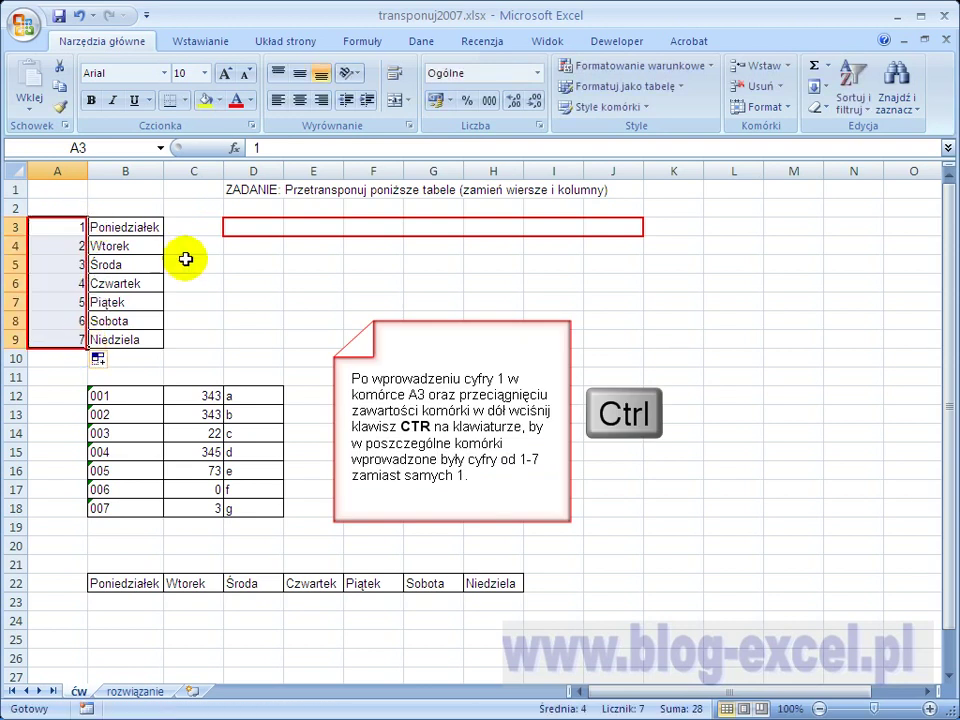
- Fill D3:J3 with numbers 1 to 7 across row 3
{"action": "left_click", "coordinate": [259, 227]}
{"action": "type", "text": "1"}
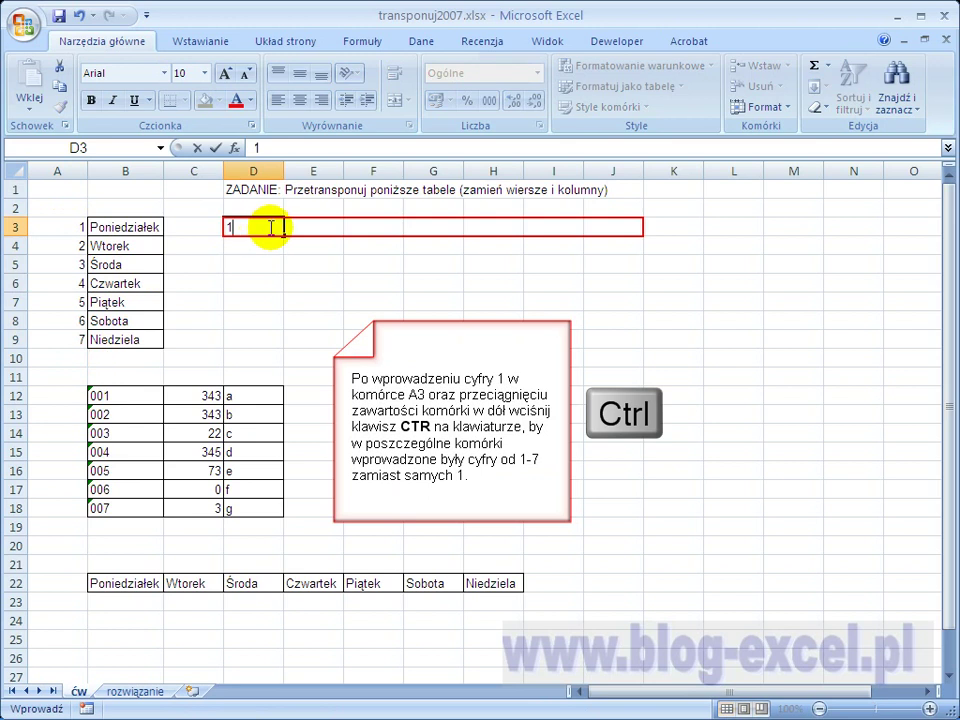
{"action": "key", "text": "ctrl+Return"}
{"action": "left_click_drag", "start_coordinate": [284, 236], "coordinate": [620, 237]}
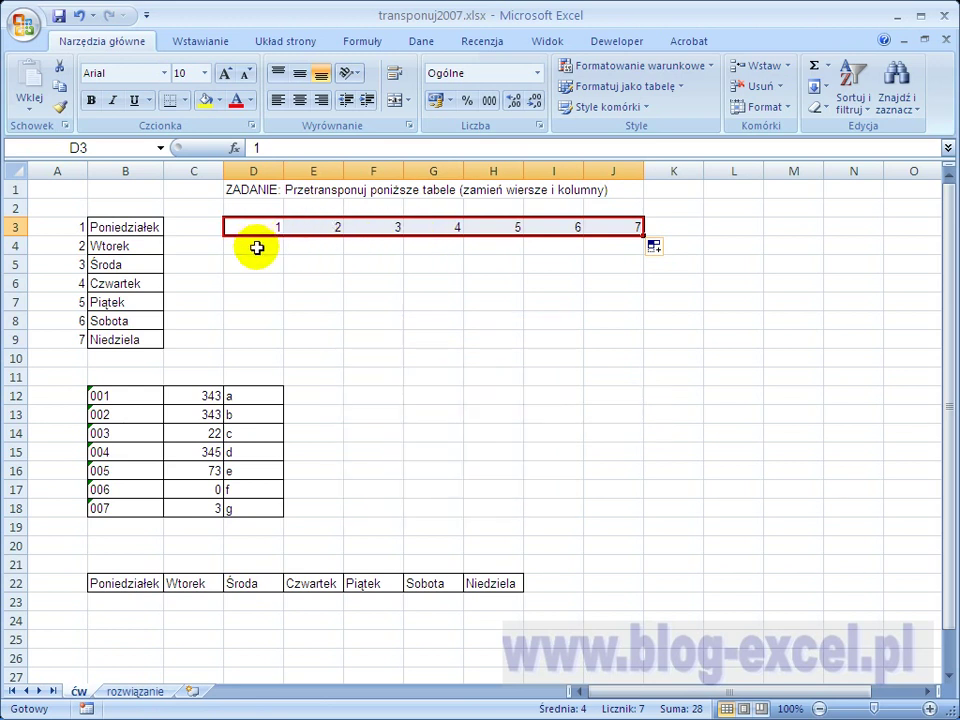
- Enter =WYSZUKAJ.PIONOWO(D3;$A$3:$B$9;2;FAŁSZ) in D4 so it returns Poniedziałek
{"action": "left_click", "coordinate": [257, 248]}
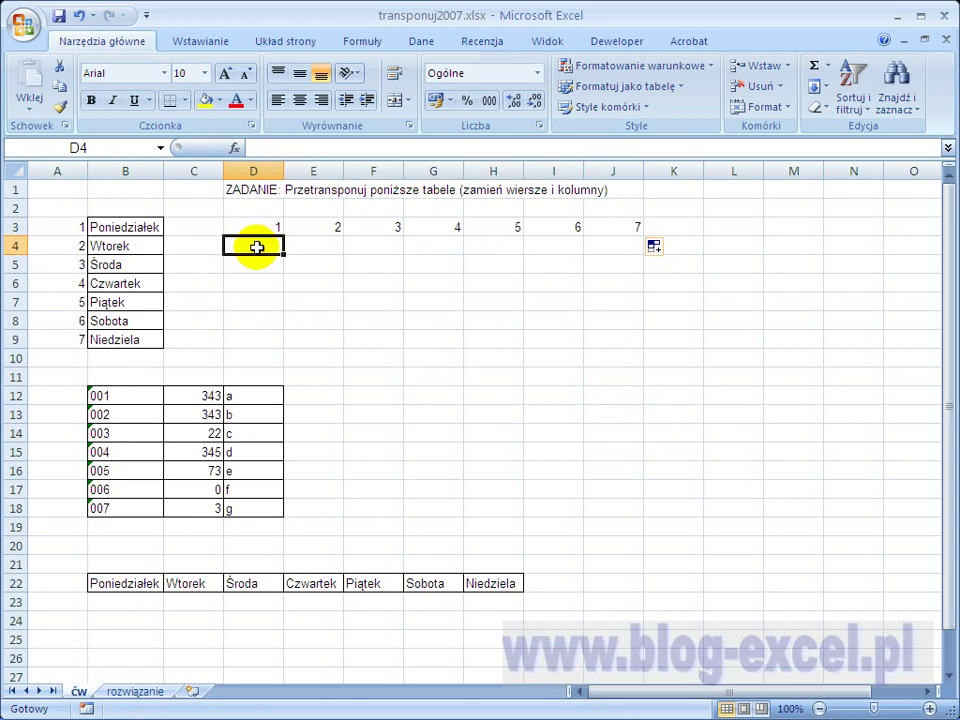
{"action": "type", "text": "="}
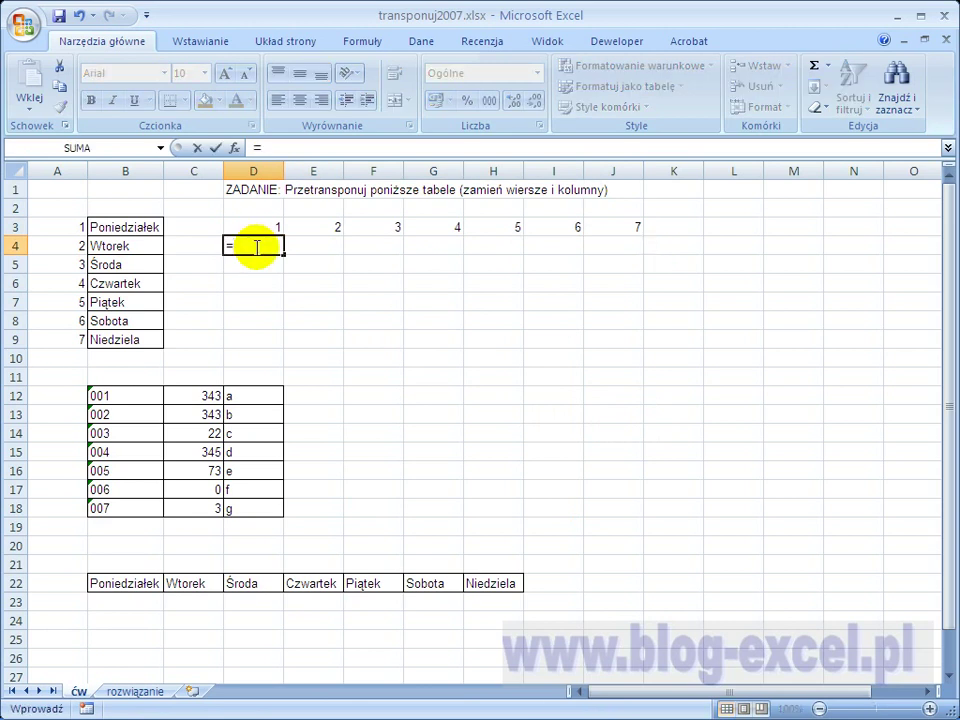
{"action": "type", "text": "wyszukaj."}
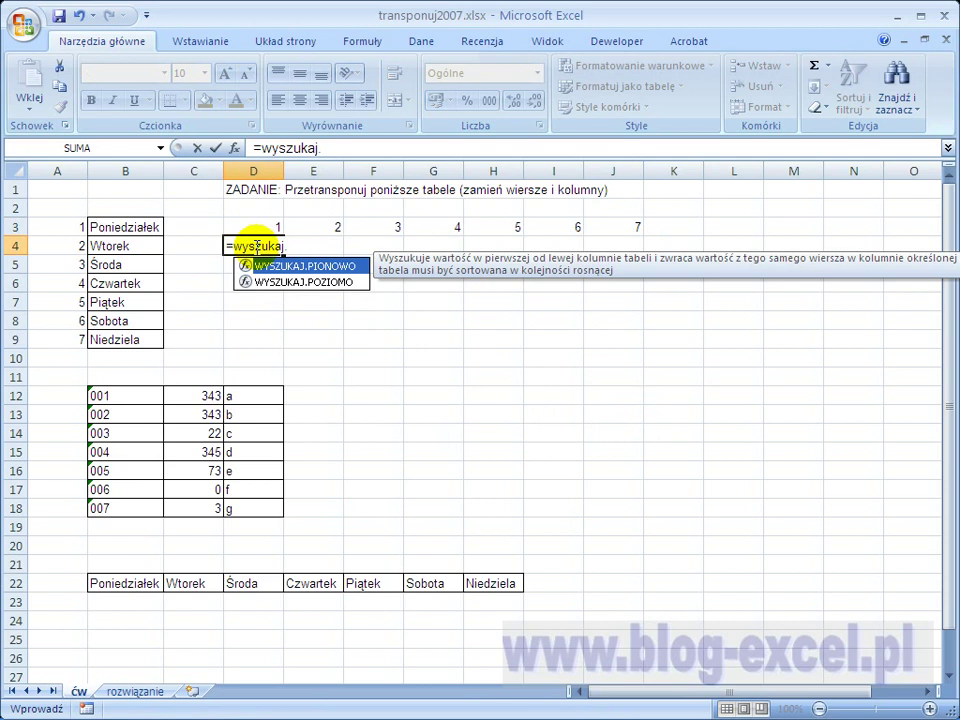
{"action": "type", "text": "pionowo"}
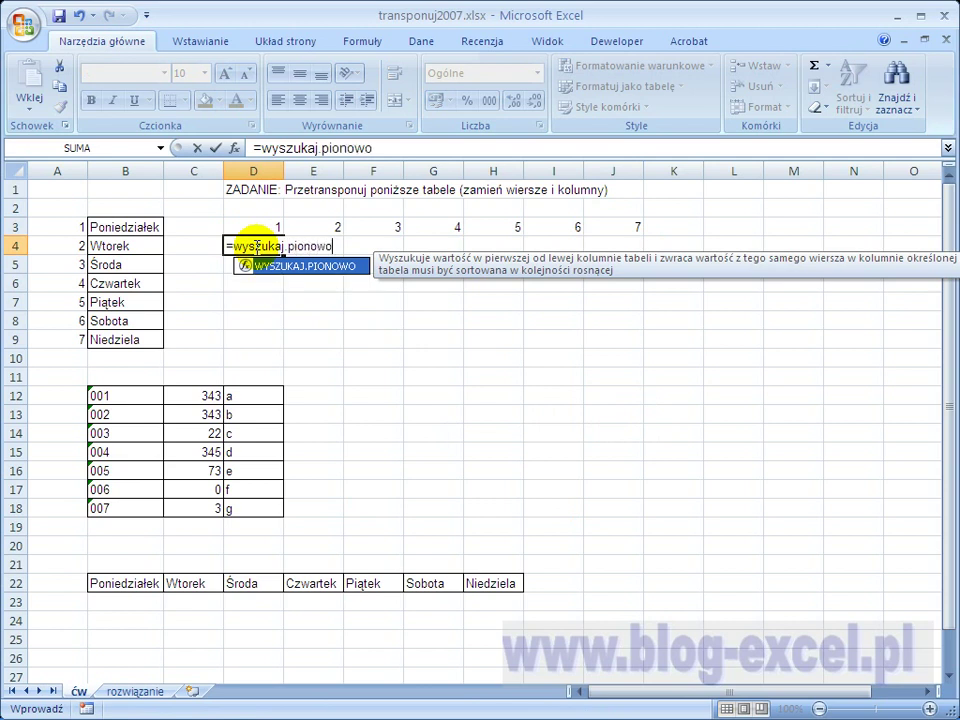
{"action": "type", "text": "("}
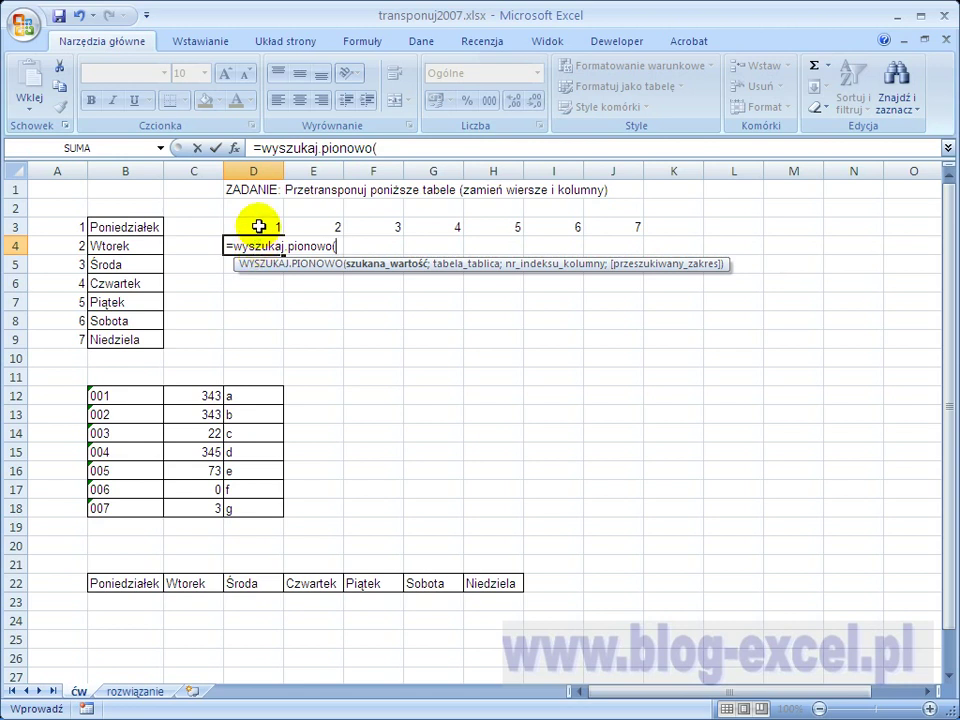
{"action": "left_click", "coordinate": [258, 226]}
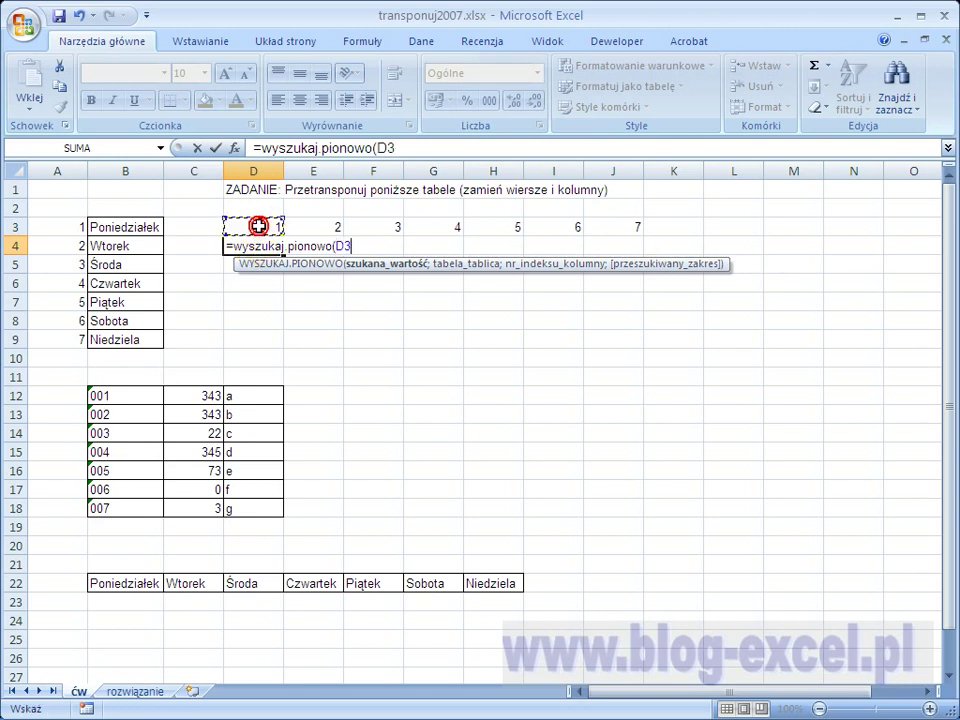
{"action": "type", "text": ";"}
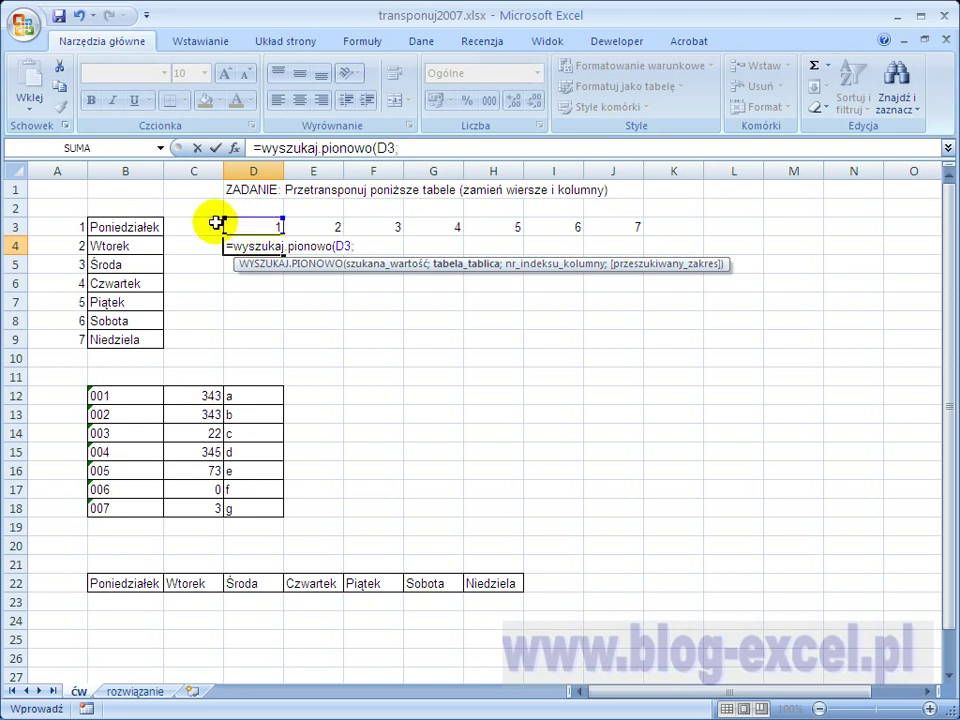
{"action": "left_click_drag", "start_coordinate": [75, 220], "coordinate": [146, 337]}
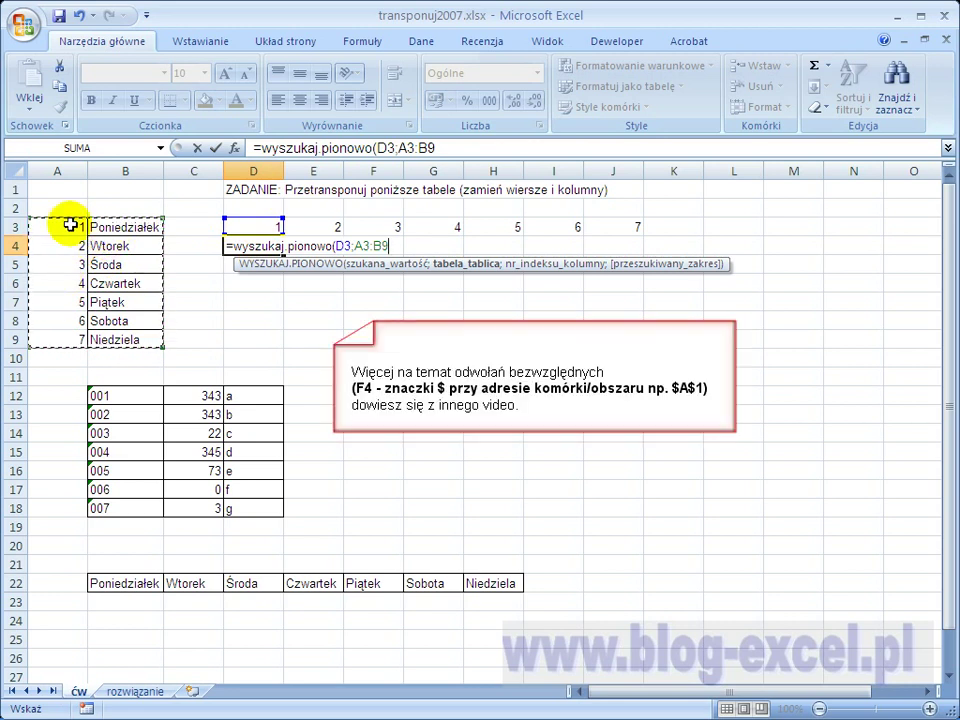
{"action": "key", "text": "F4"}
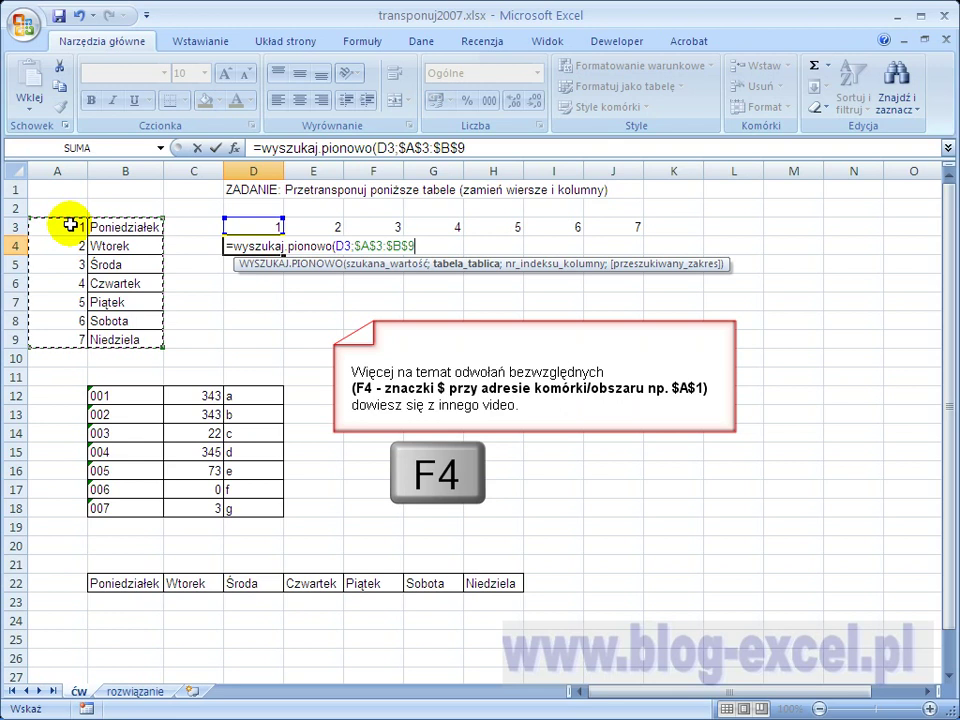
{"action": "type", "text": ";"}
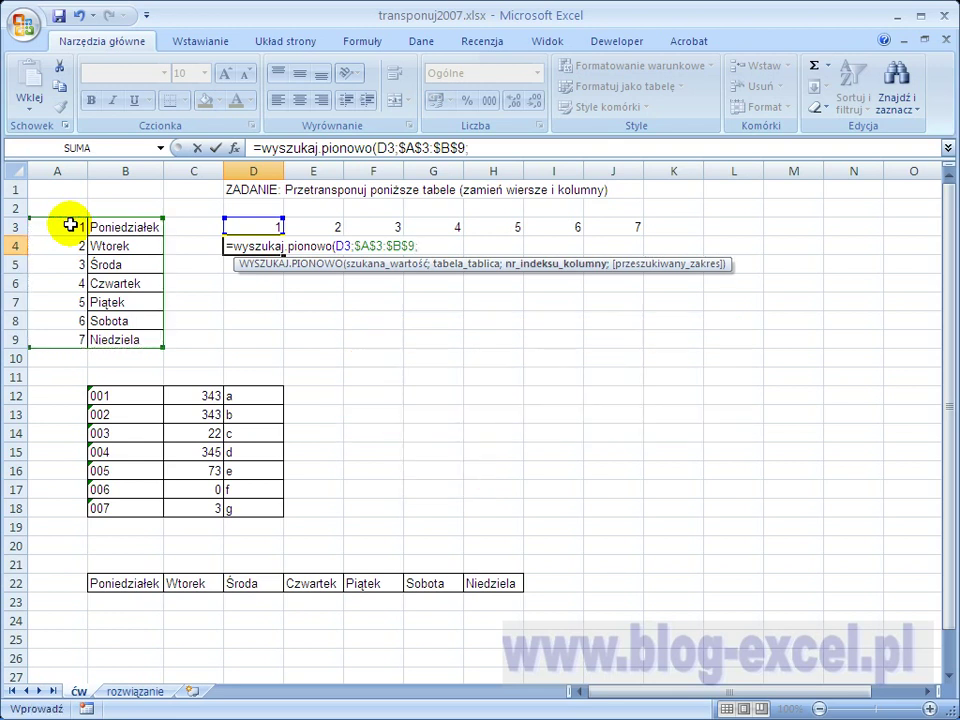
{"action": "type", "text": "2"}
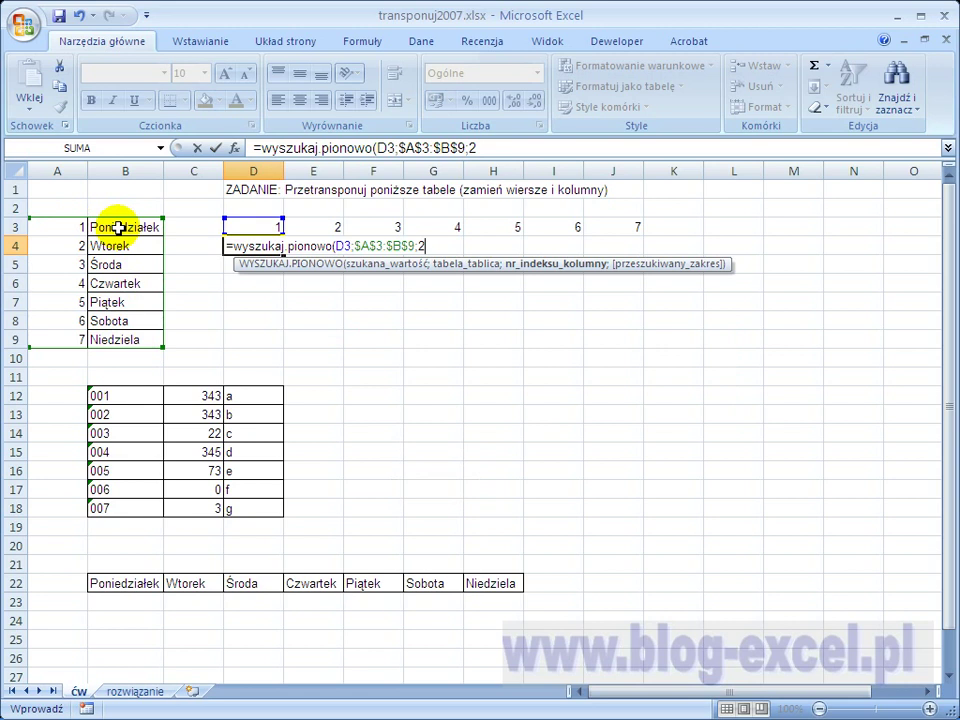
{"action": "type", "text": ";"}
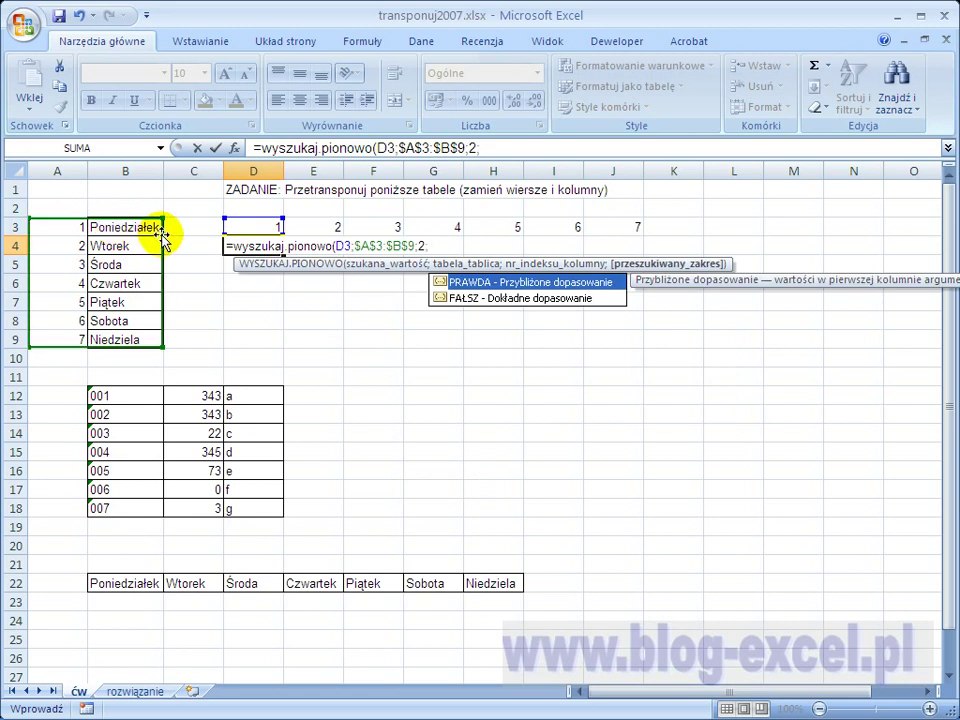
{"action": "left_click", "coordinate": [462, 299]}
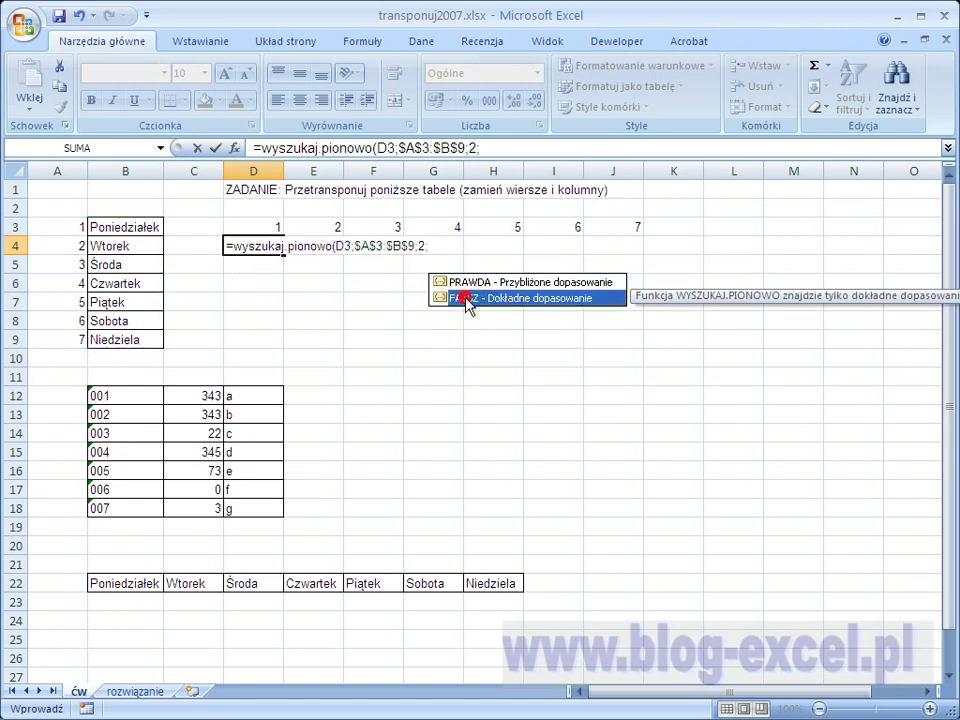
{"action": "double_click", "coordinate": [465, 298]}
{"action": "type", "text": ")"}
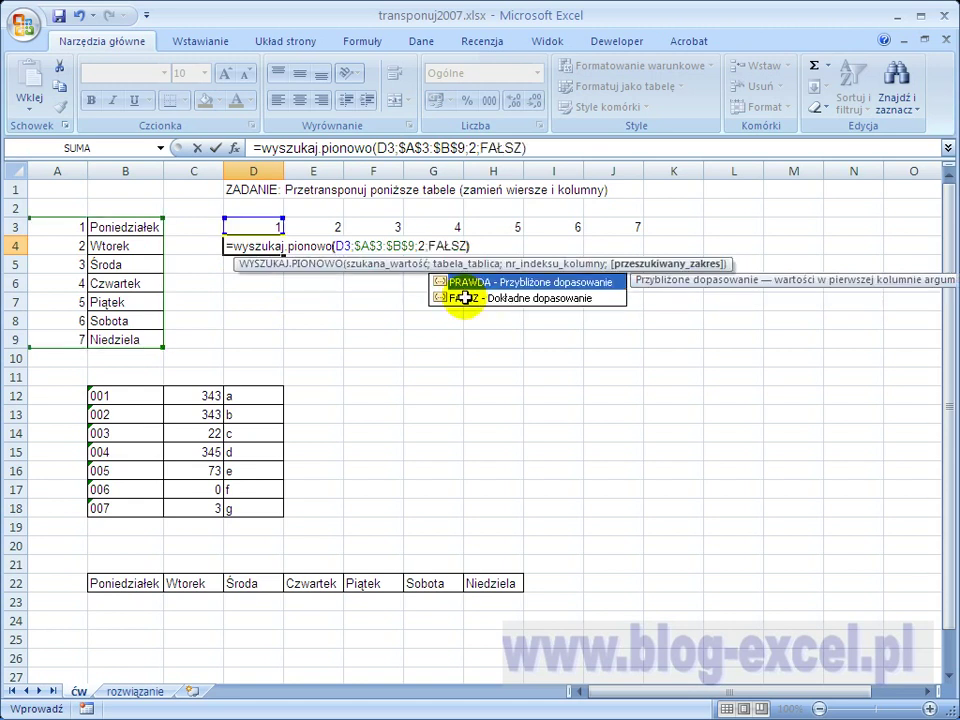
{"action": "key", "text": "Return"}
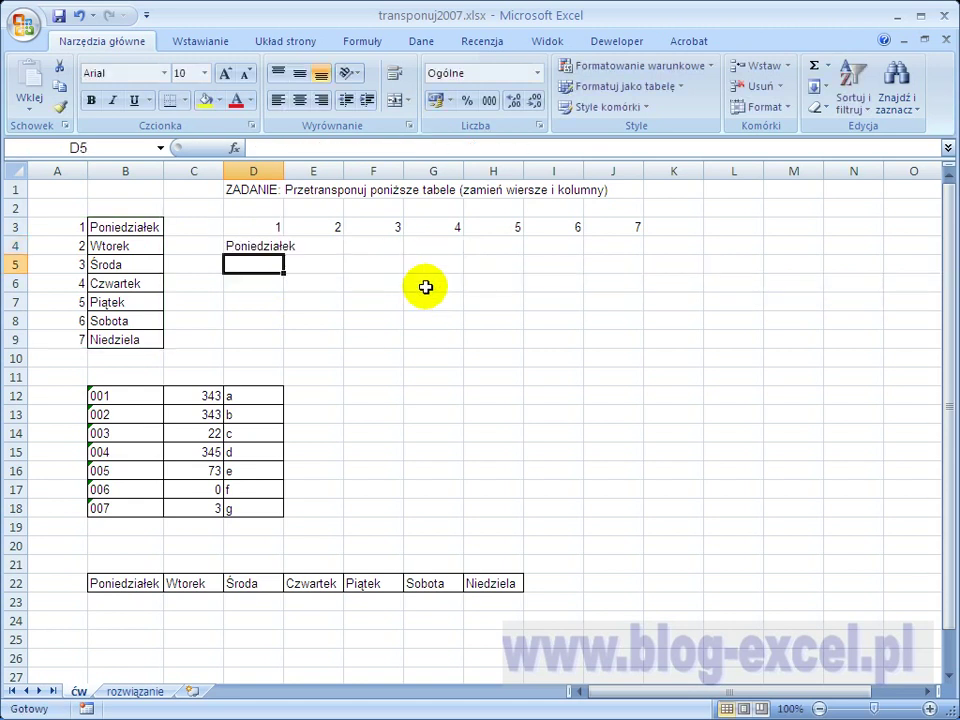
- Copy the D4 lookup across to J4, and number A12:A18 from 1 to 7
{"action": "left_click", "coordinate": [256, 246]}
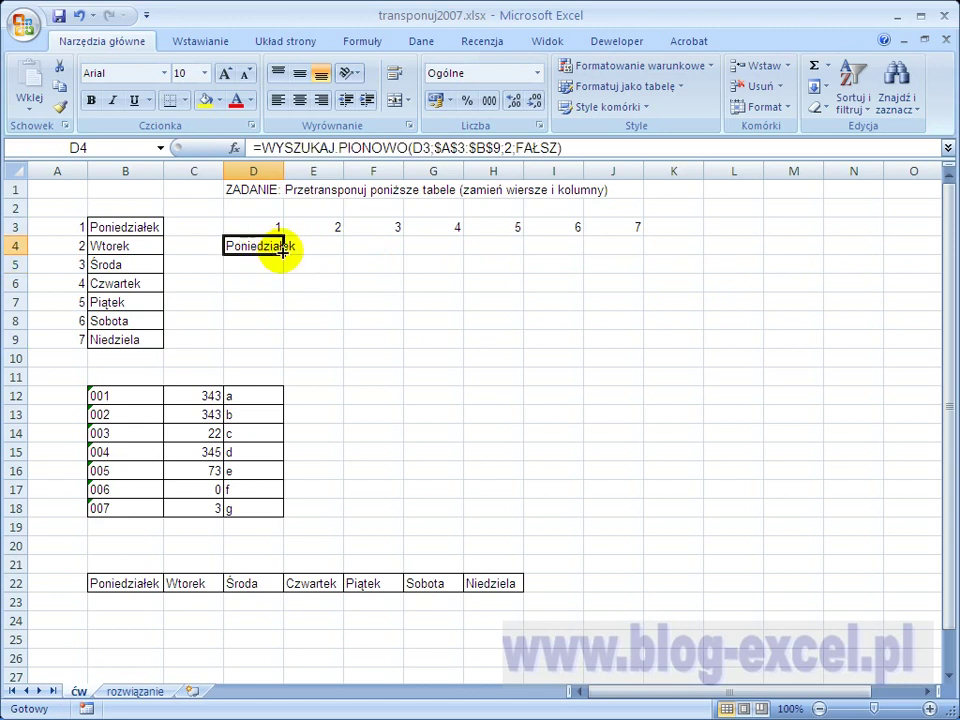
{"action": "left_click_drag", "start_coordinate": [282, 253], "coordinate": [636, 251]}
{"action": "left_click", "coordinate": [62, 397]}
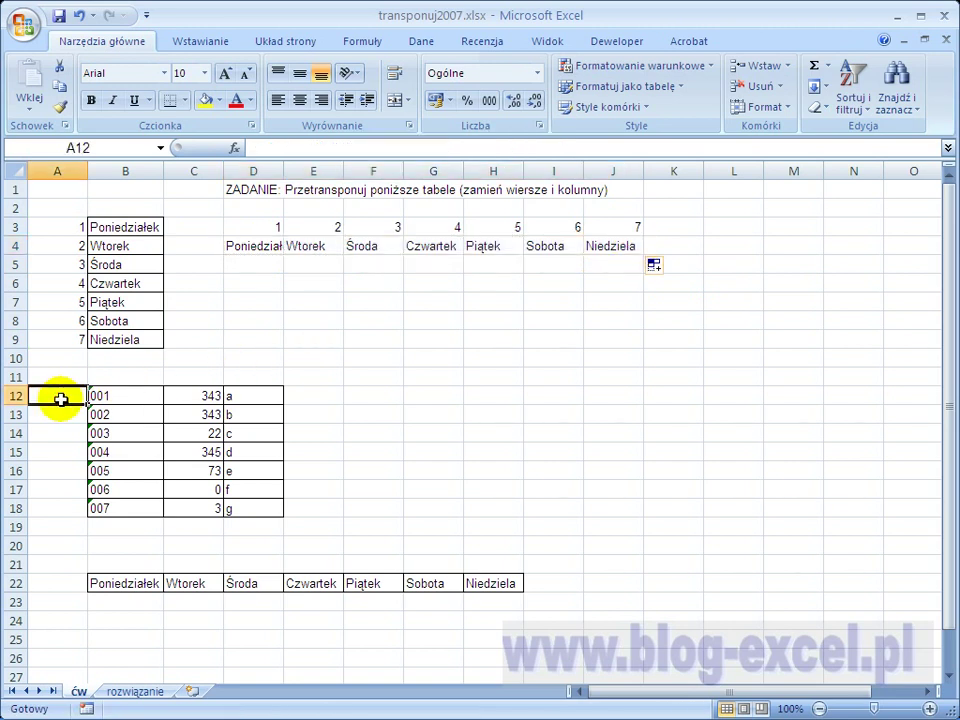
{"action": "type", "text": "1"}
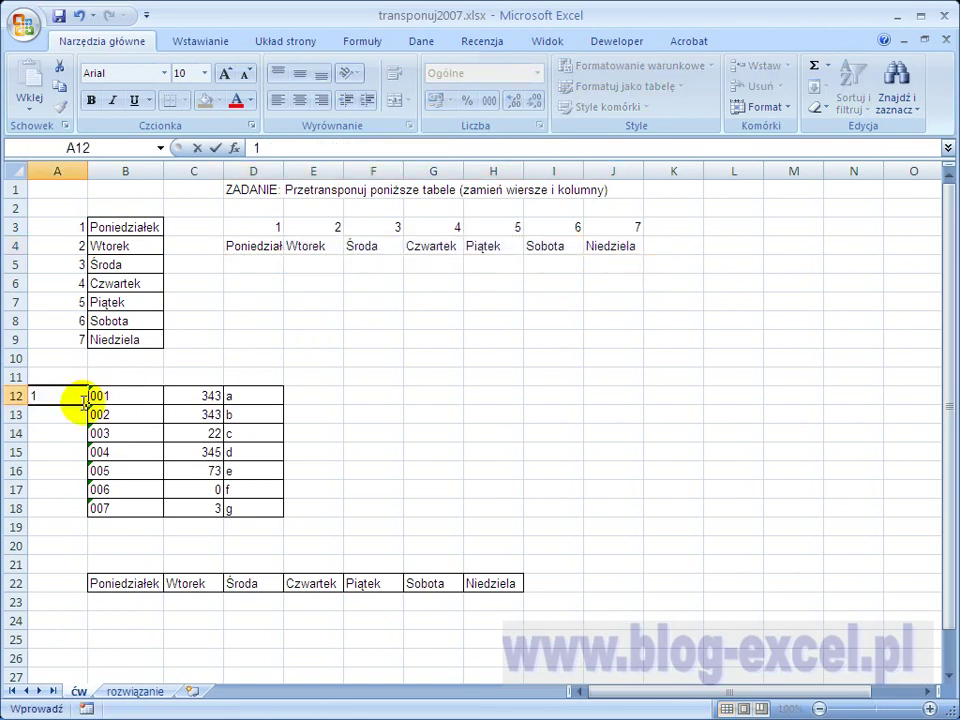
{"action": "left_click_drag", "start_coordinate": [88, 404], "coordinate": [75, 508]}
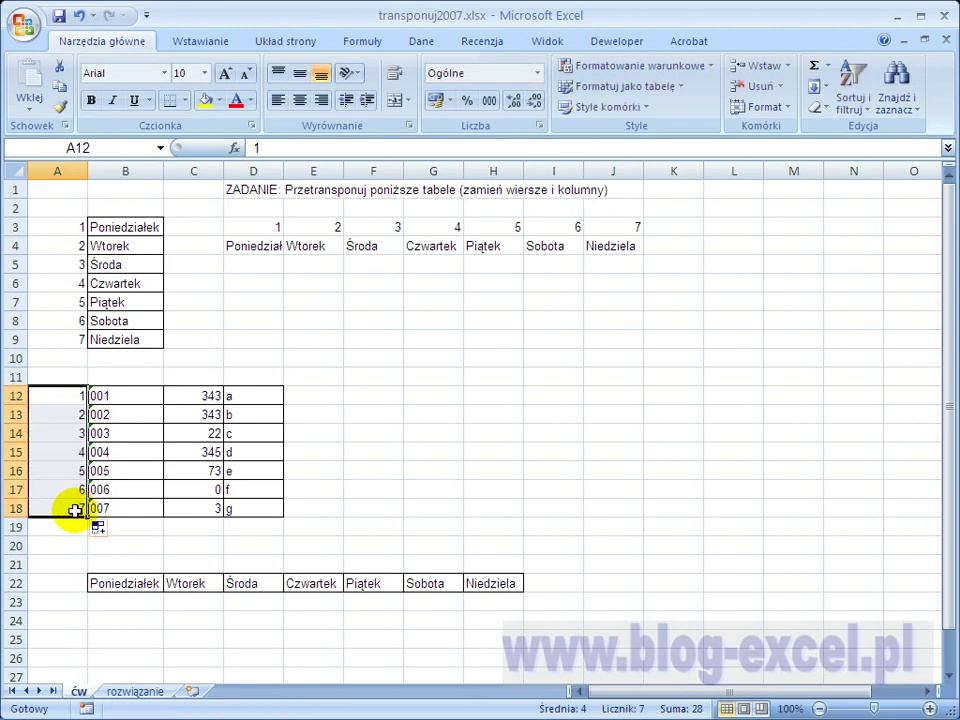
- Fill F11:L11 with numbers 1 to 7
{"action": "left_click", "coordinate": [363, 377]}
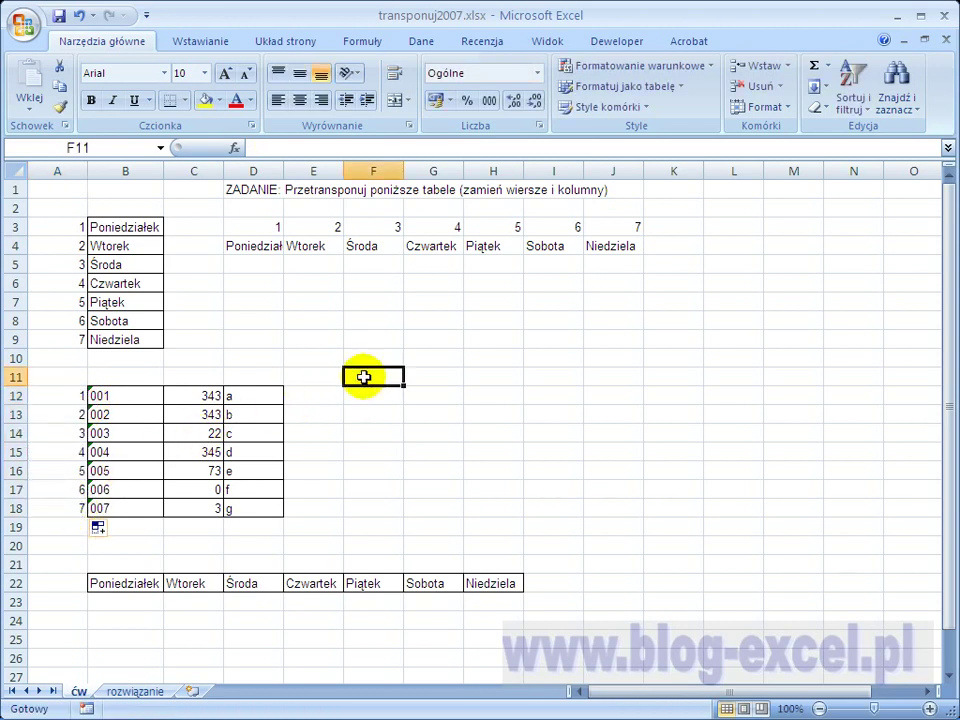
{"action": "type", "text": "1"}
{"action": "left_click_drag", "start_coordinate": [402, 384], "coordinate": [740, 380]}
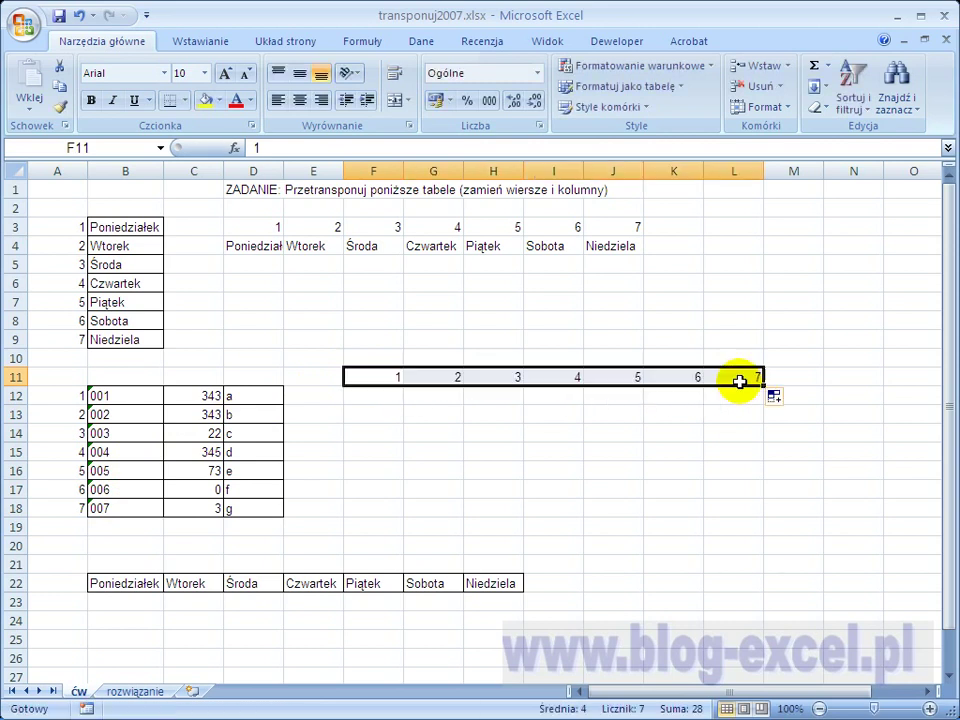
- Enter =WYSZUKAJ.PIONOWO(F11;$A$12:$D$18;2;FAŁSZ) in F12 so it returns 001
{"action": "left_click", "coordinate": [384, 393]}
{"action": "type", "text": "="}
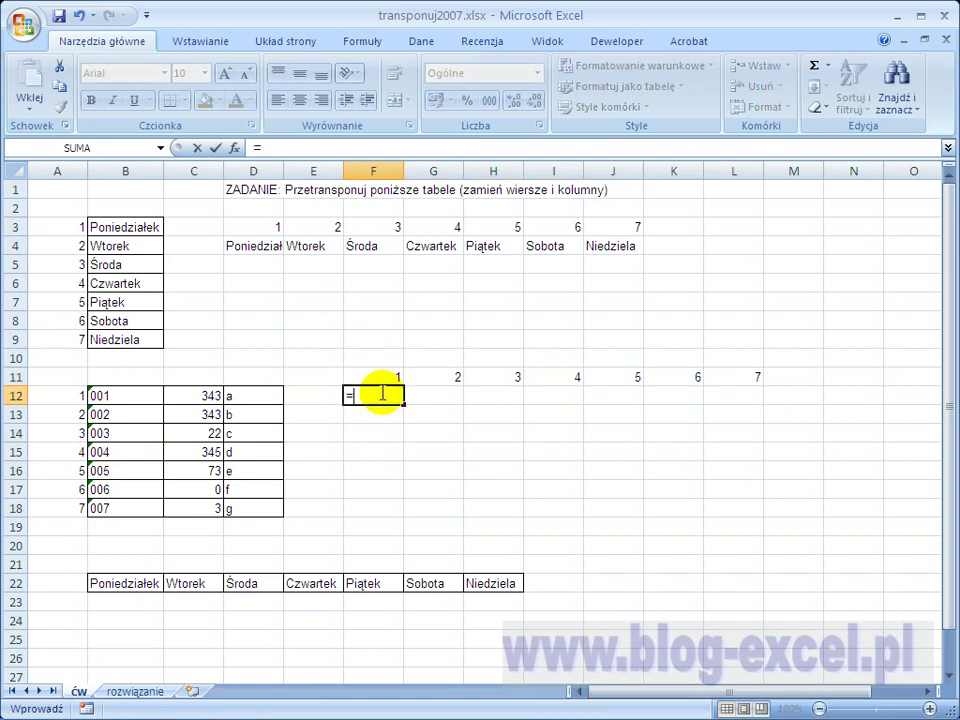
{"action": "type", "text": "wyszukaj"}
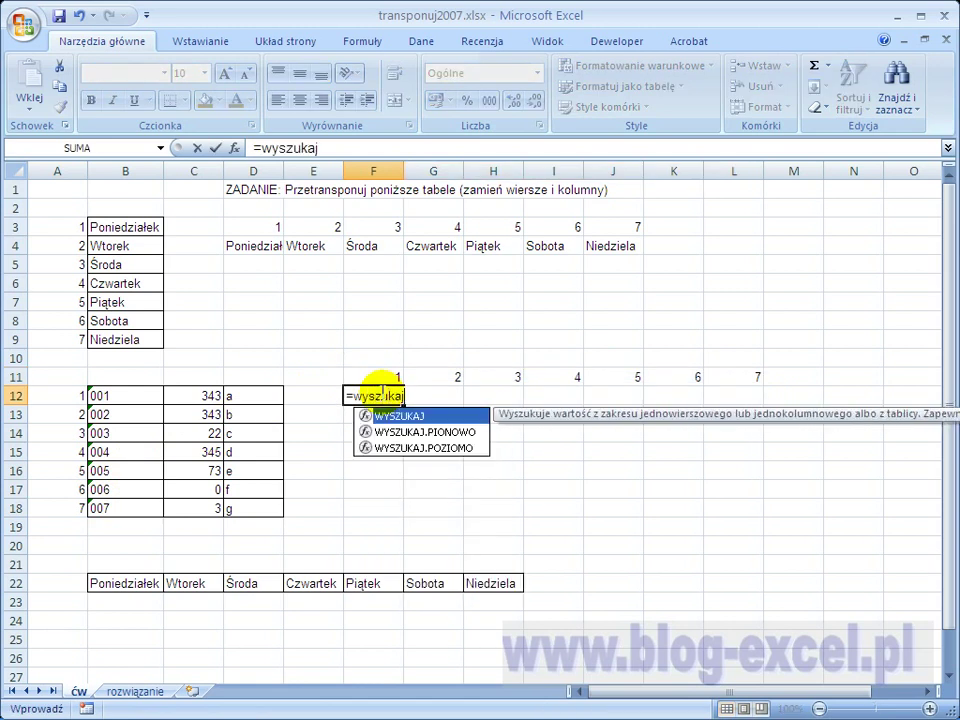
{"action": "type", "text": ".pionowo("}
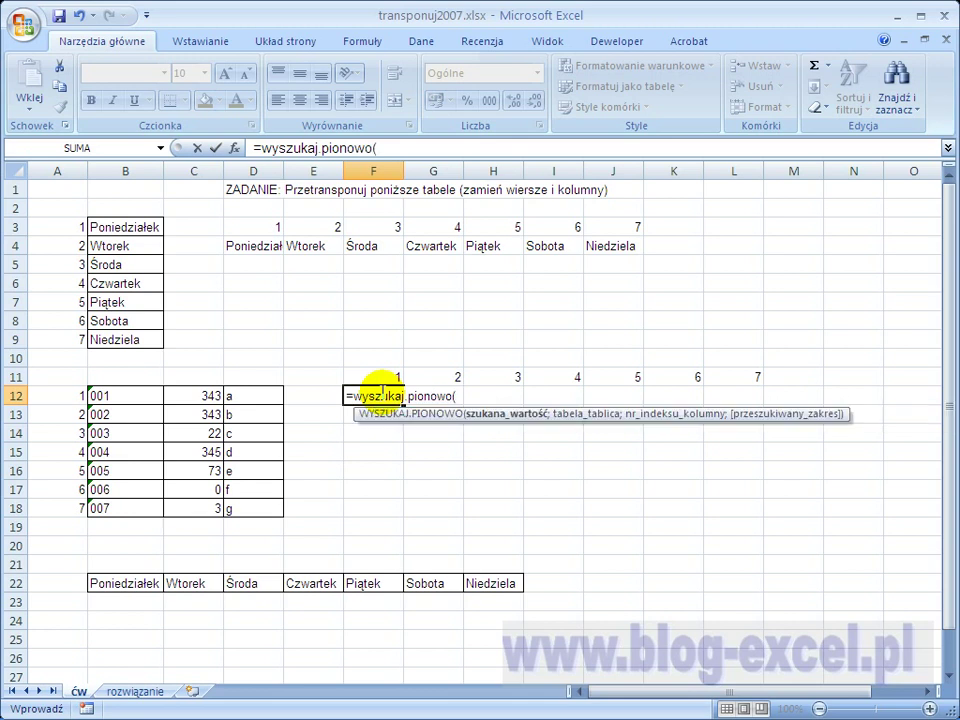
{"action": "left_click", "coordinate": [370, 375]}
{"action": "type", "text": ";"}
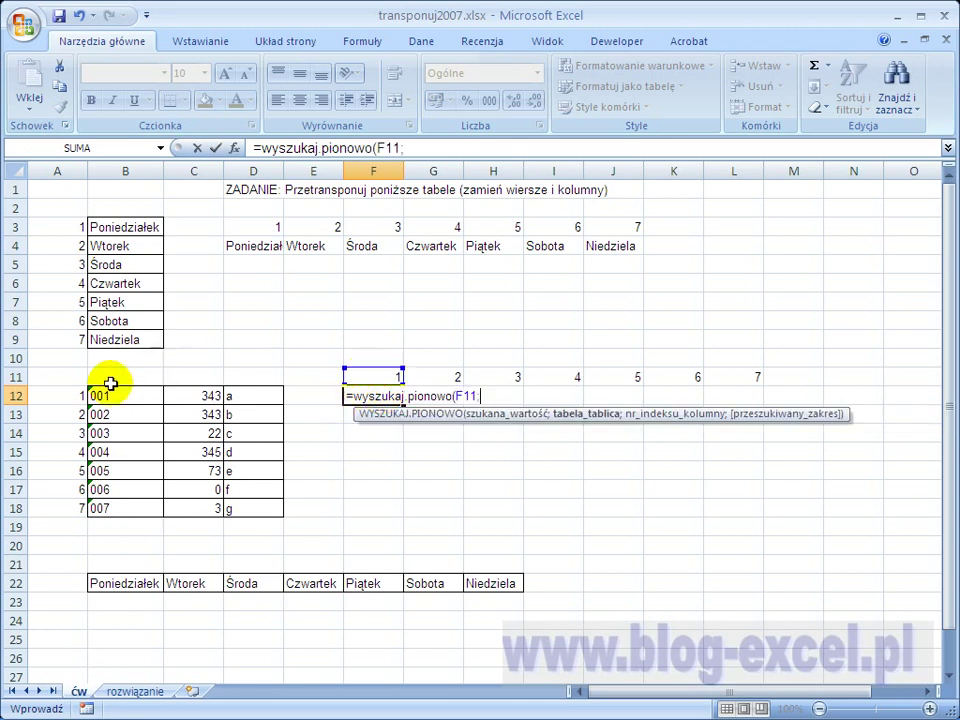
{"action": "left_click_drag", "start_coordinate": [55, 395], "coordinate": [247, 503]}
{"action": "key", "text": "F4"}
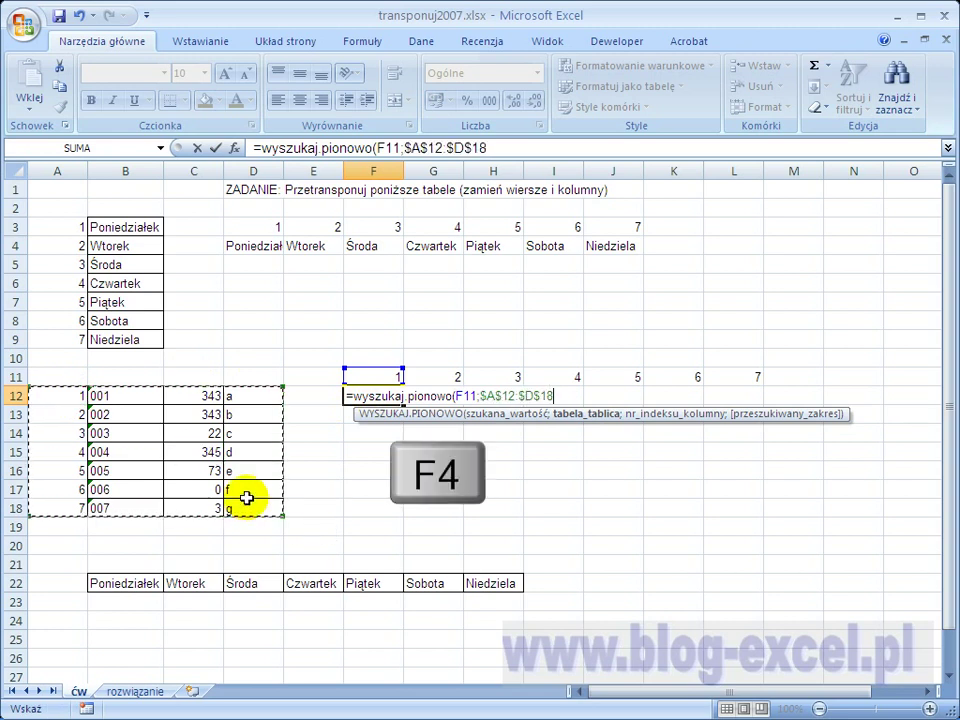
{"action": "type", "text": ";"}
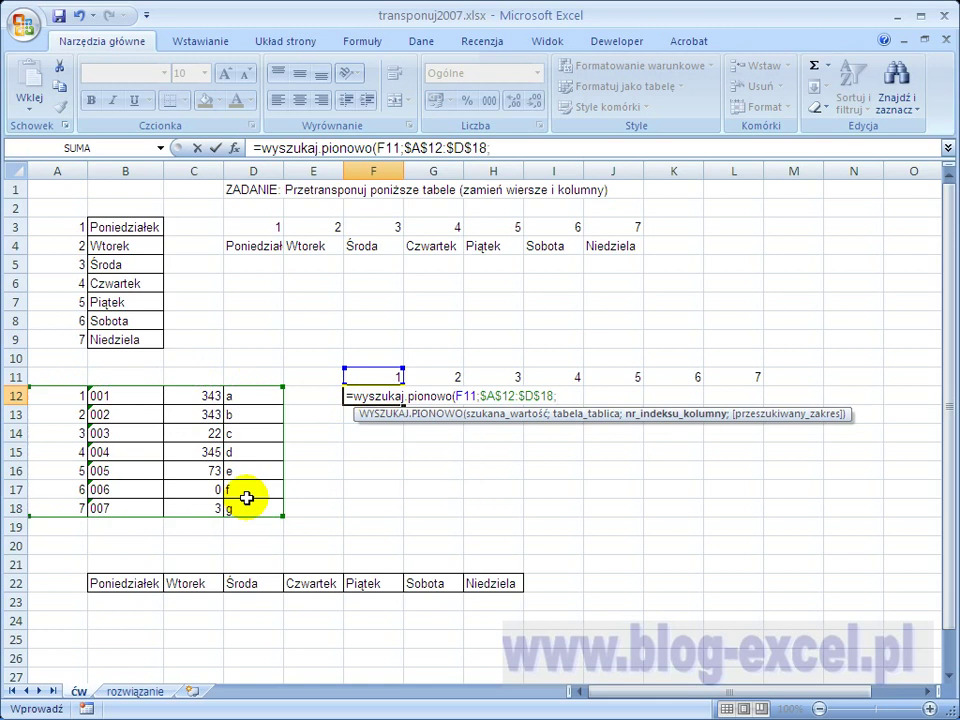
{"action": "type", "text": "2;"}
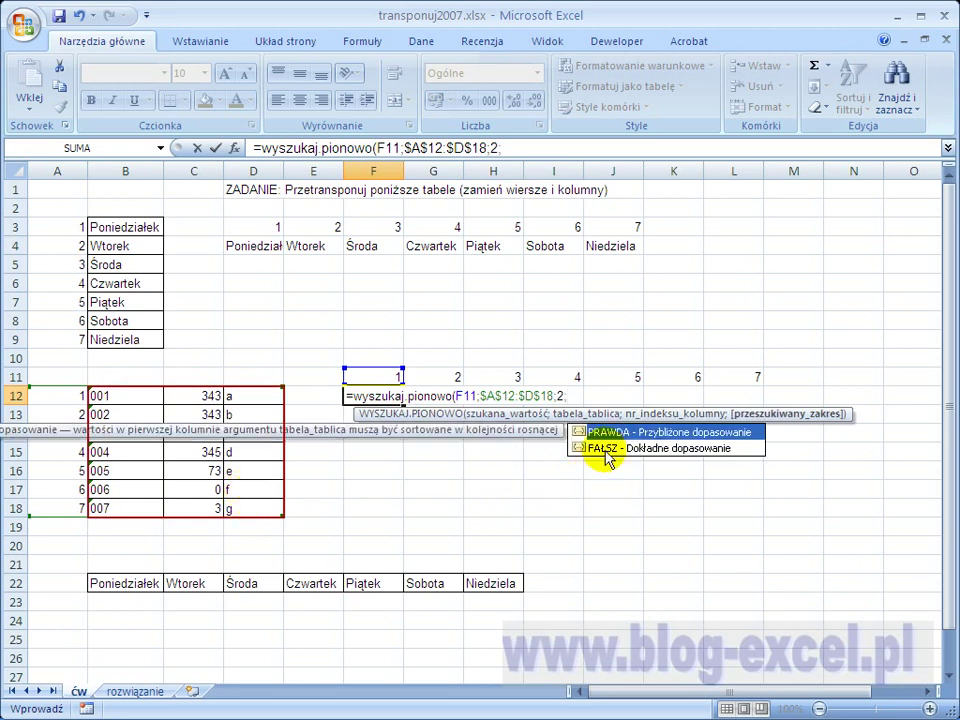
{"action": "double_click", "coordinate": [606, 450]}
{"action": "type", "text": ")"}
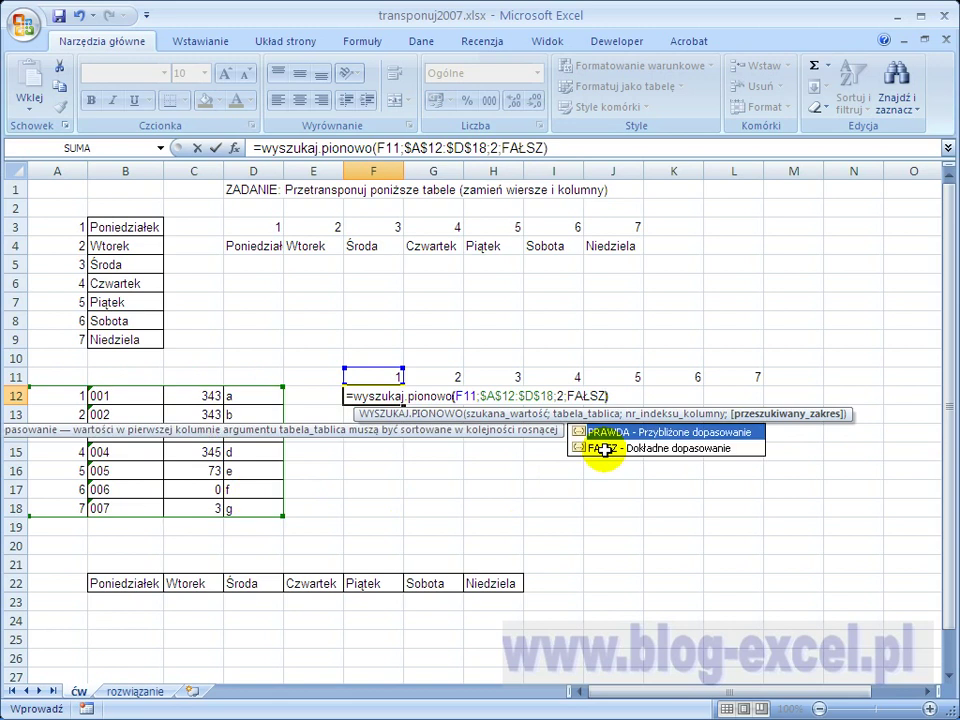
{"action": "key", "text": "Return"}
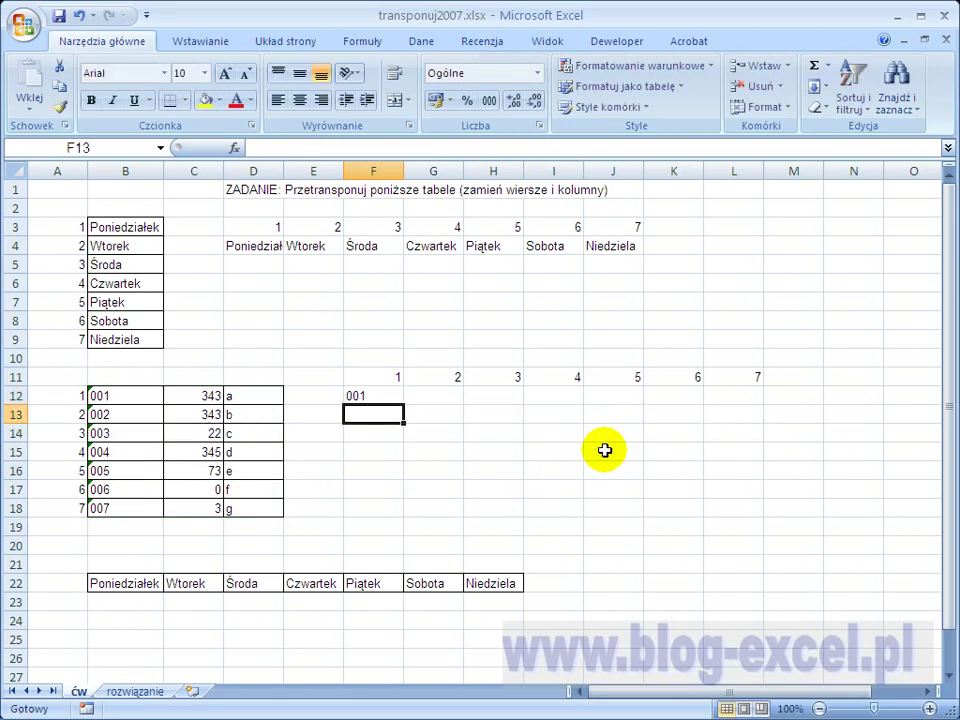
- Copy the F12 lookup across to L12 (codes 001–007) and change its lookup value to F$11
{"action": "left_click", "coordinate": [381, 395]}
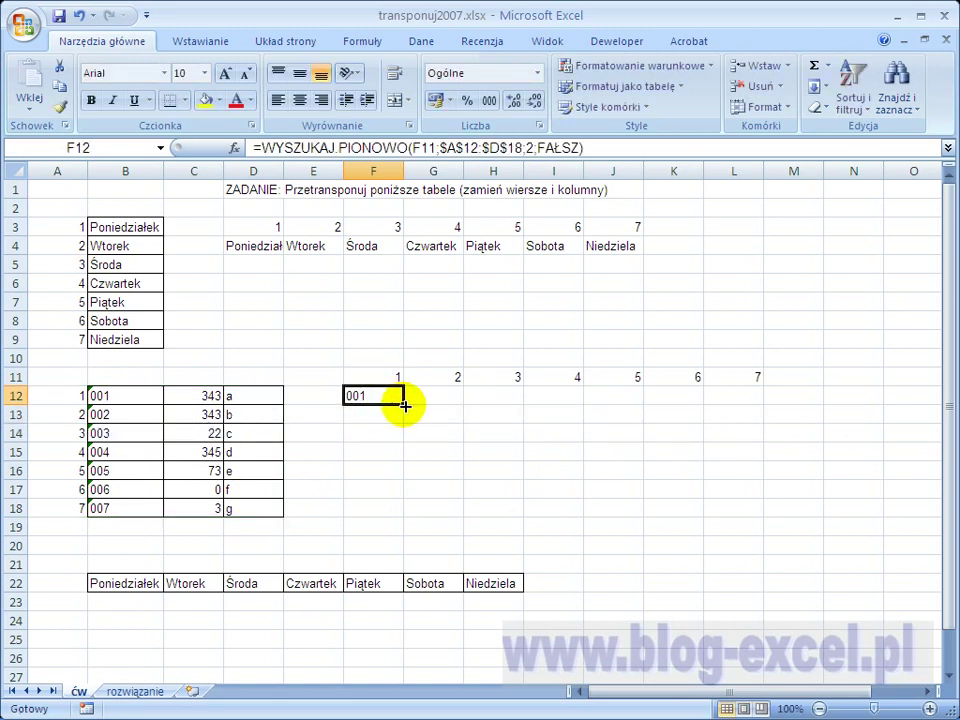
{"action": "left_click_drag", "start_coordinate": [404, 405], "coordinate": [745, 405]}
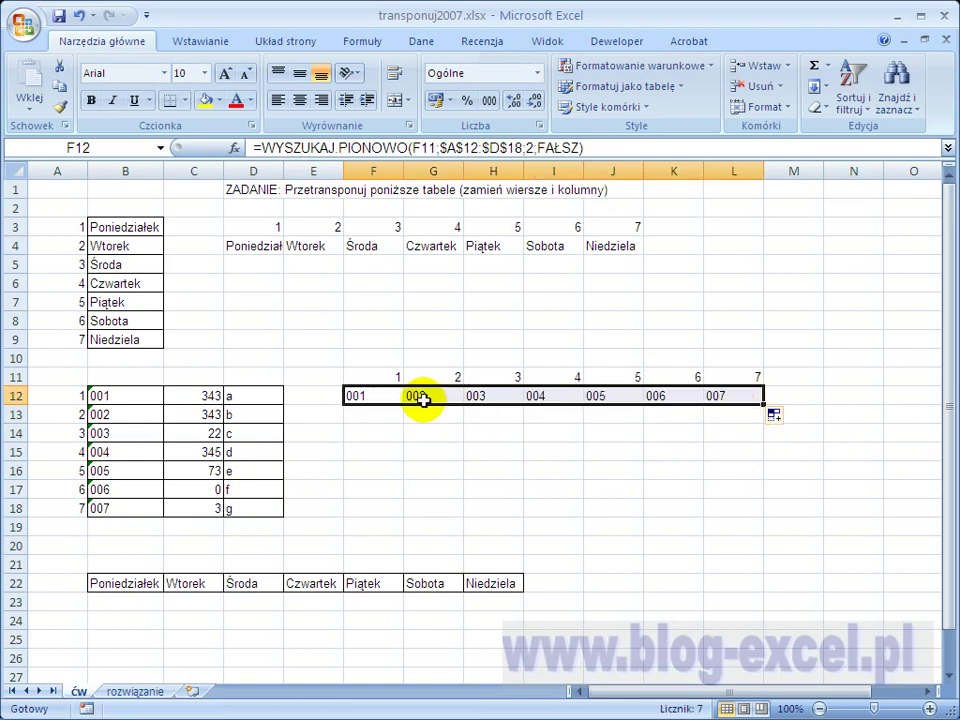
{"action": "left_click", "coordinate": [382, 396]}
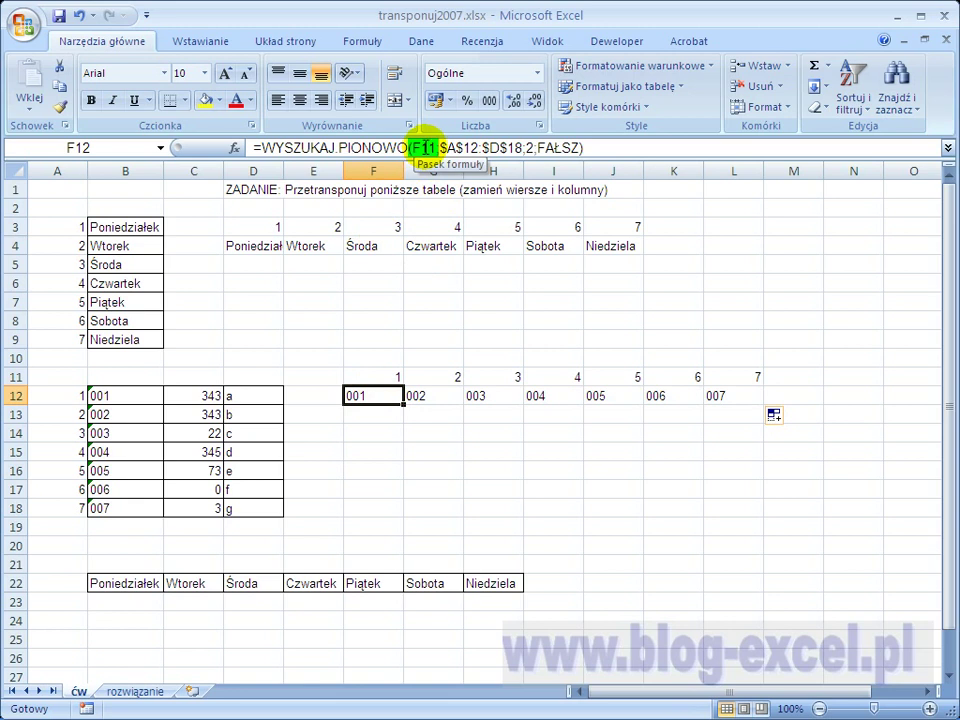
{"action": "left_click", "coordinate": [420, 147]}
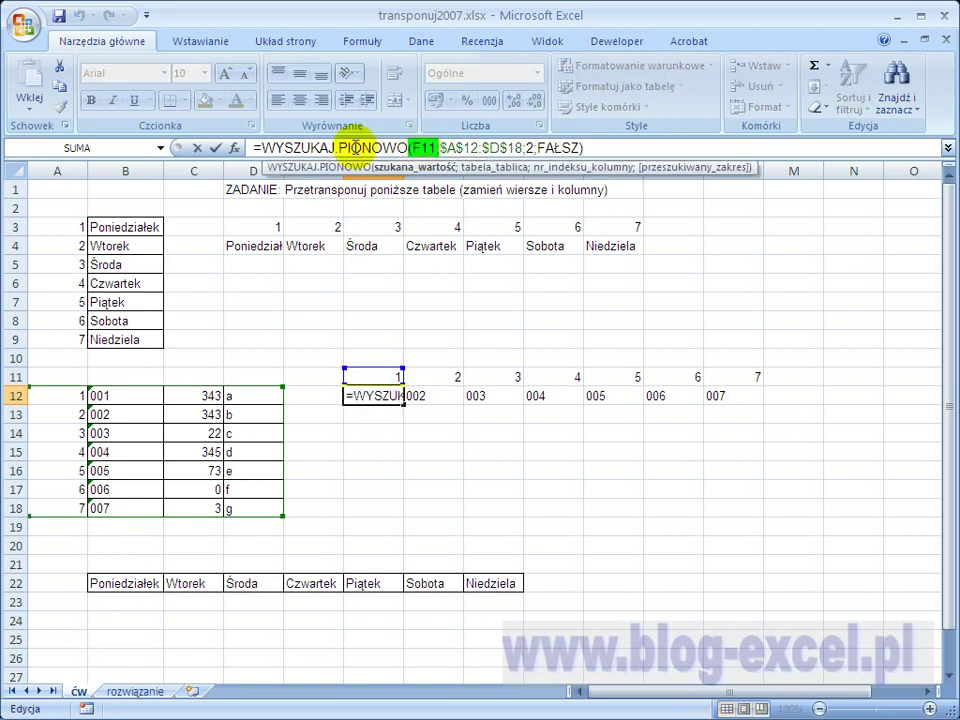
{"action": "type", "text": "$"}
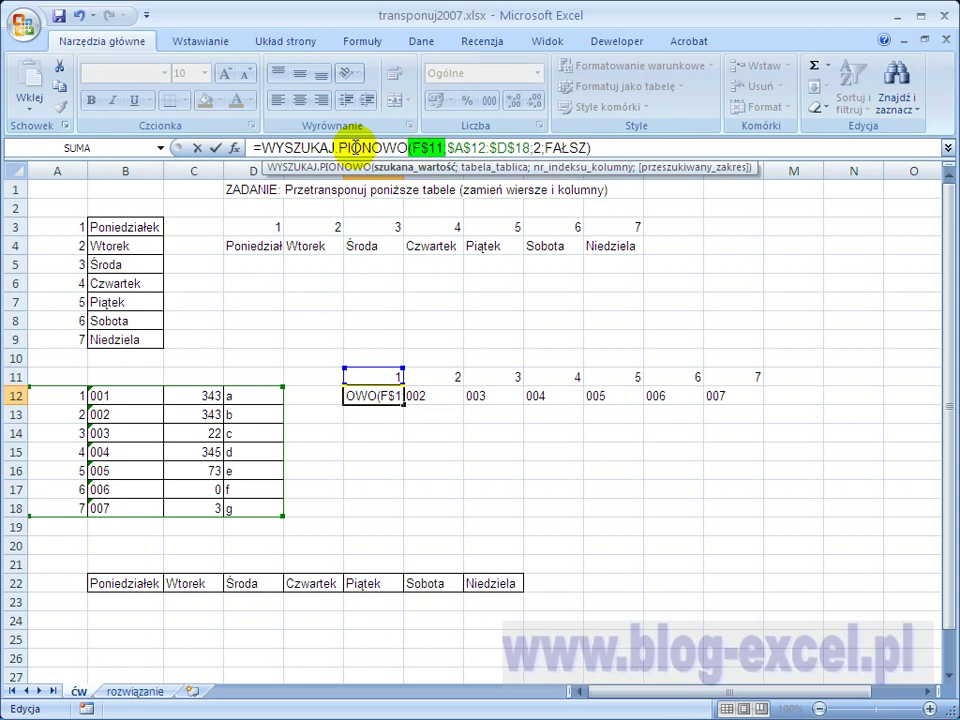
{"action": "key", "text": "Return"}
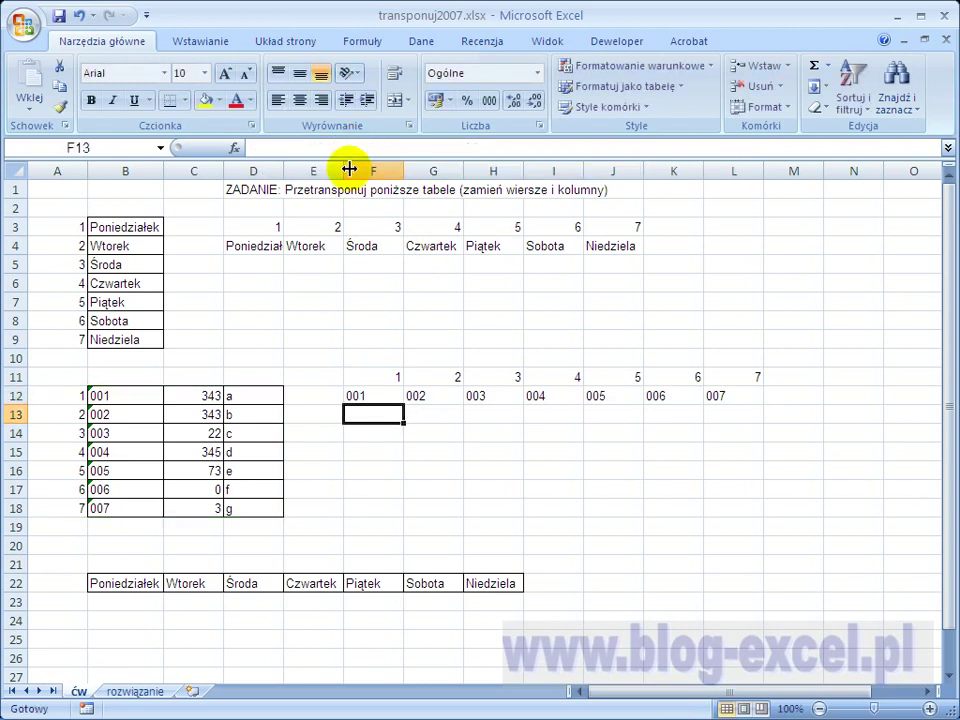
{"action": "left_click", "coordinate": [393, 396]}
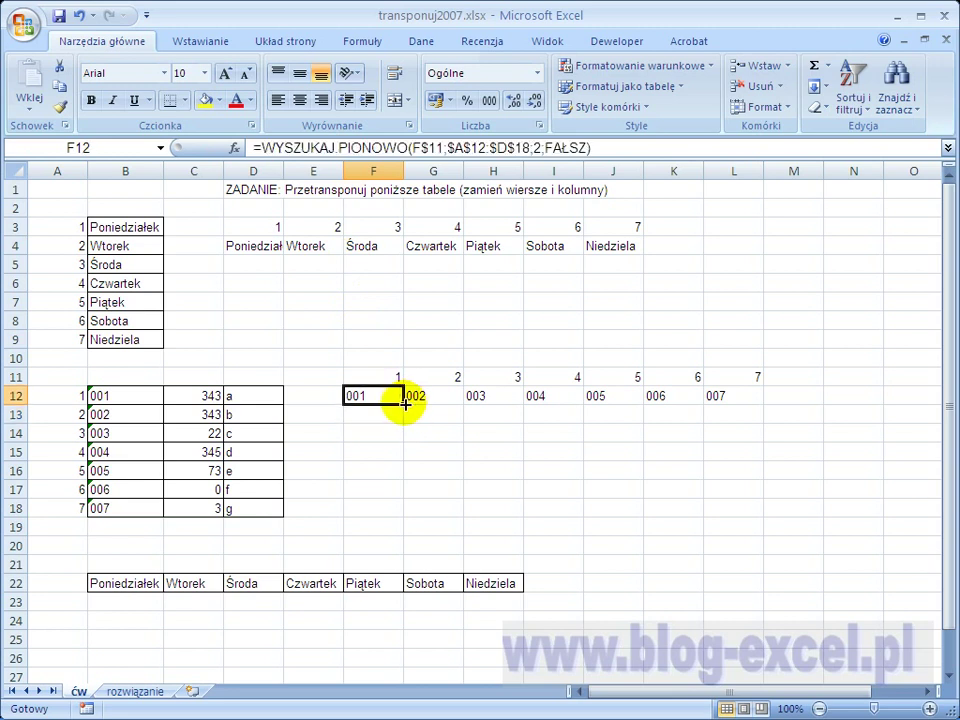
- Copy the F12 lookup down to F14 and change F13's column index to 3, showing 343
{"action": "left_click_drag", "start_coordinate": [403, 403], "coordinate": [403, 447]}
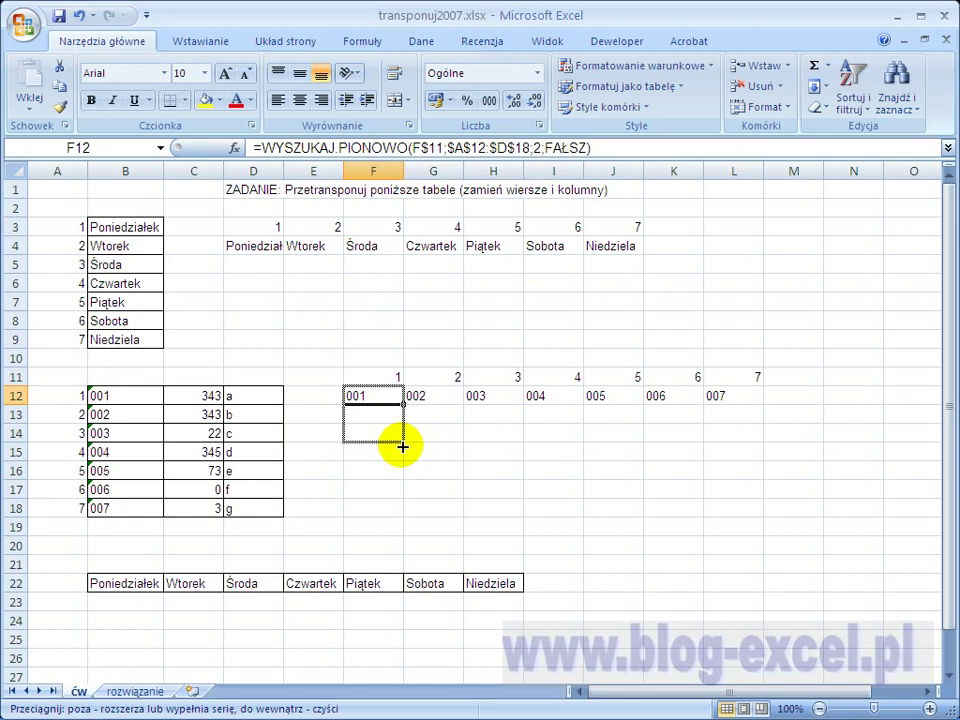
{"action": "left_click_drag", "start_coordinate": [401, 446], "coordinate": [401, 445]}
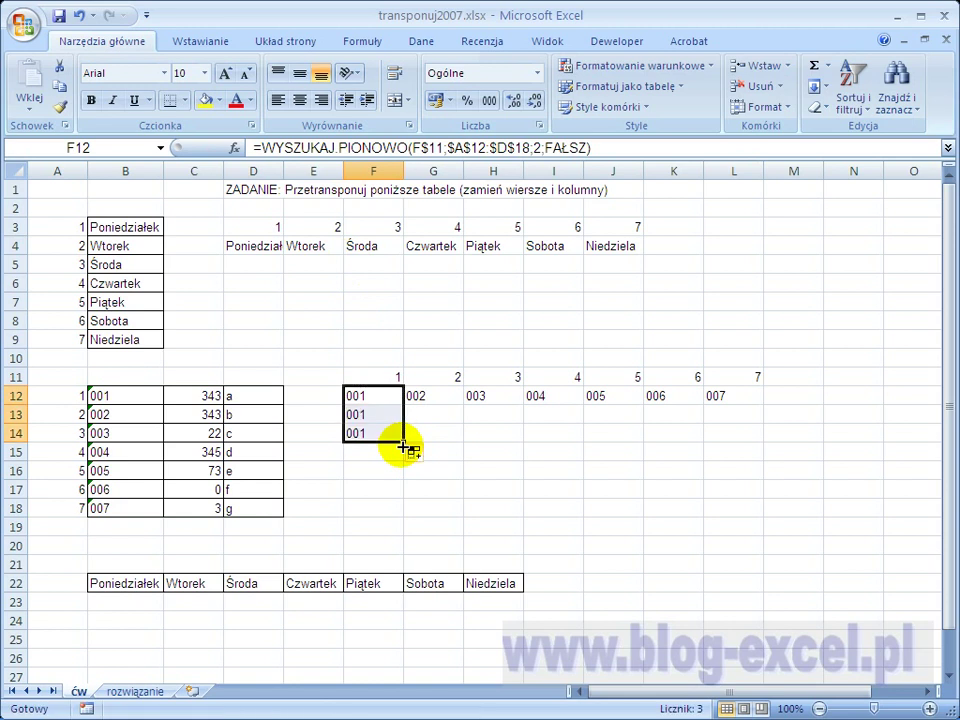
{"action": "left_click", "coordinate": [390, 418]}
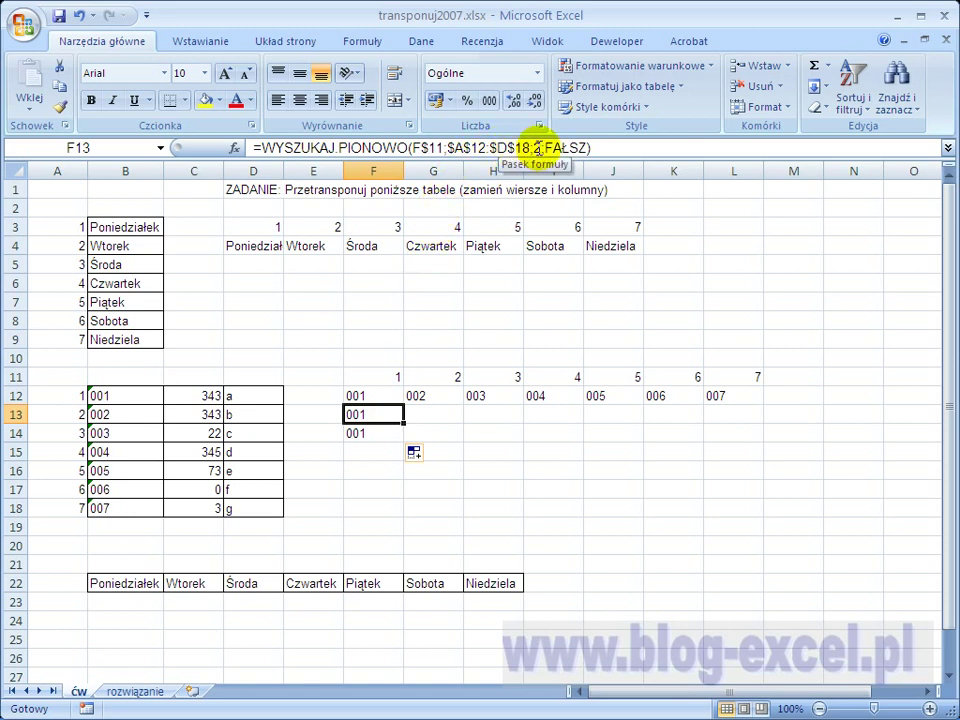
{"action": "double_click", "coordinate": [537, 148]}
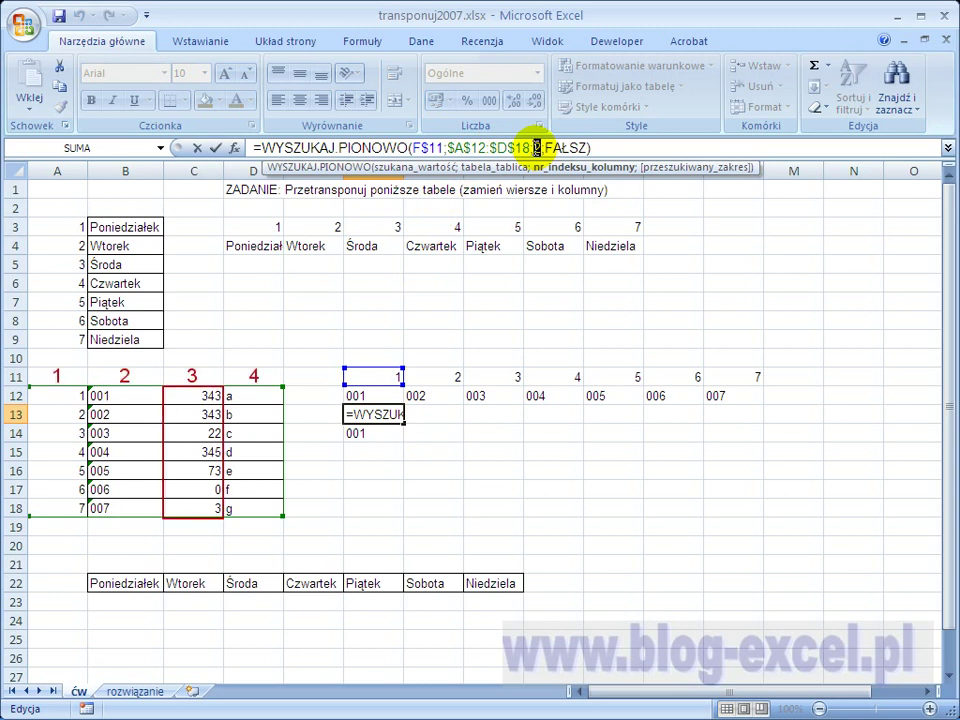
{"action": "type", "text": "3"}
{"action": "key", "text": "Return"}
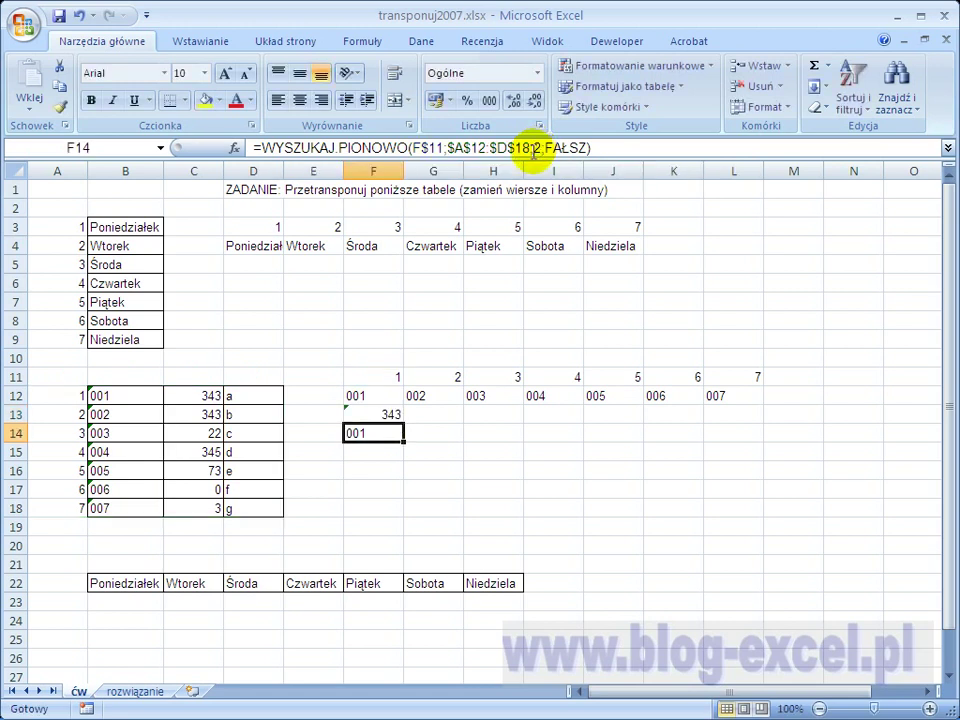
- Copy F13 across to L13, switch F14's lookup to column 4, and fill it to L14
{"action": "left_click", "coordinate": [380, 413]}
{"action": "left_click_drag", "start_coordinate": [401, 421], "coordinate": [757, 422]}
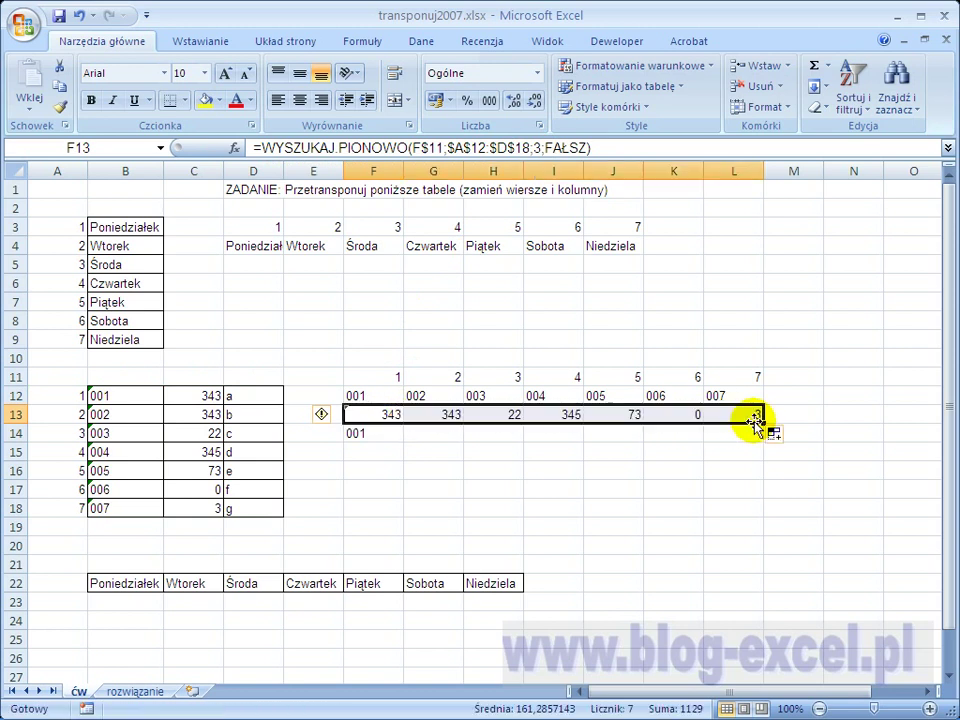
{"action": "left_click", "coordinate": [388, 432]}
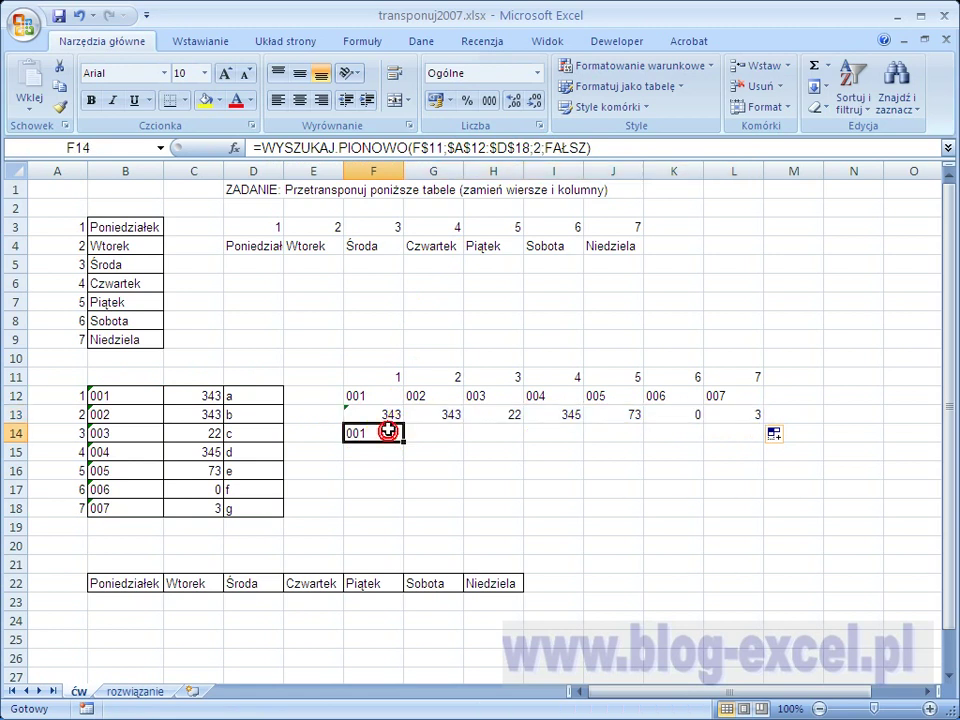
{"action": "left_click", "coordinate": [539, 148]}
{"action": "left_click", "coordinate": [539, 148]}
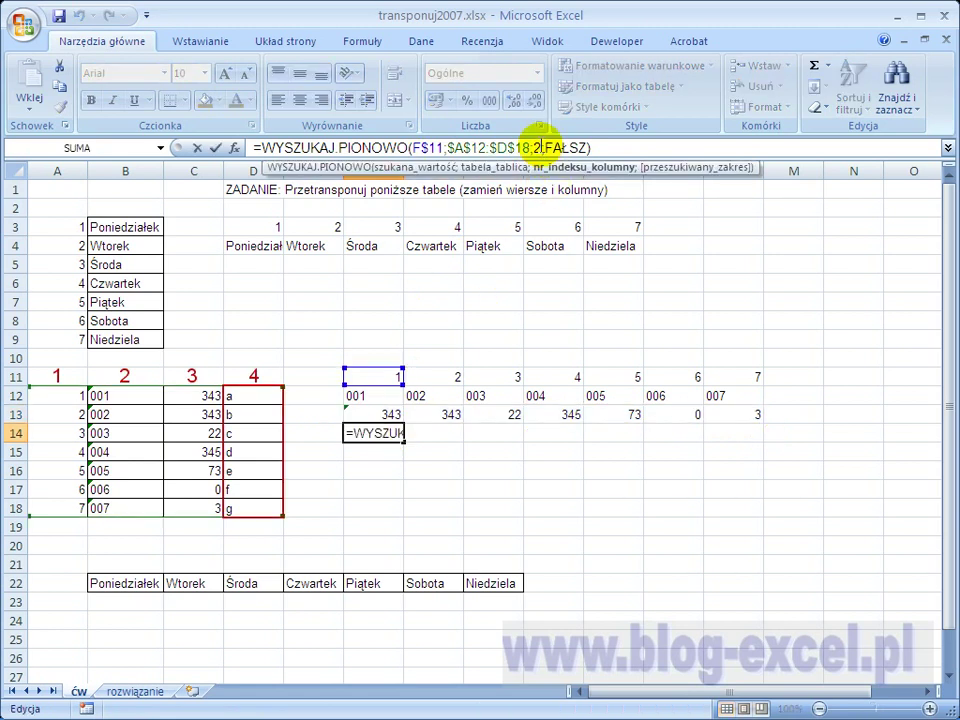
{"action": "key", "text": "BackSpace"}
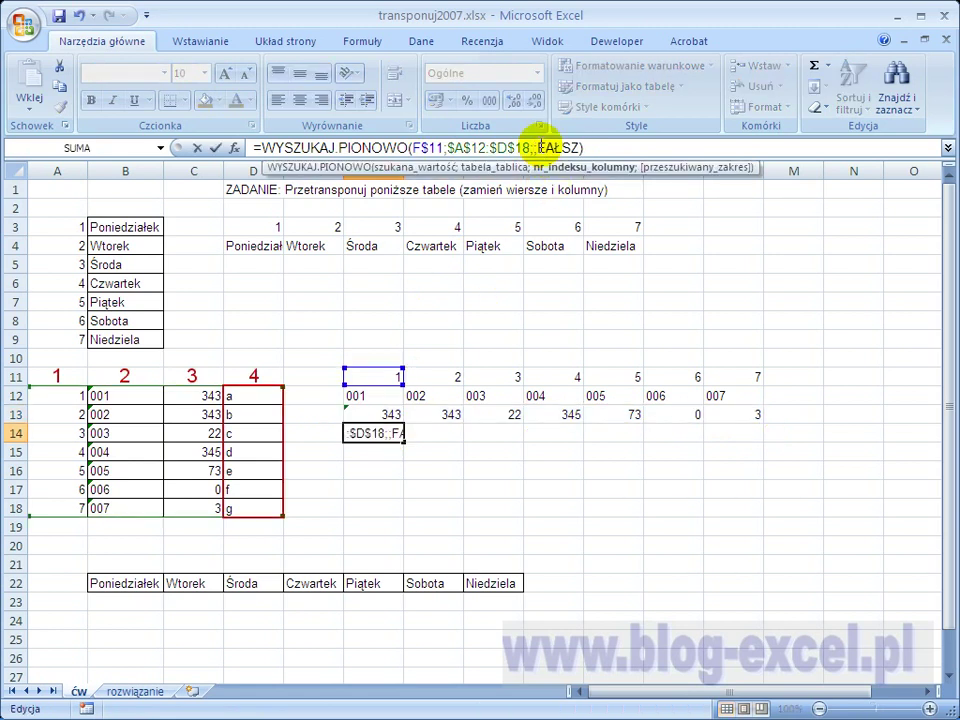
{"action": "type", "text": "4"}
{"action": "key", "text": "Return"}
{"action": "left_click", "coordinate": [386, 431]}
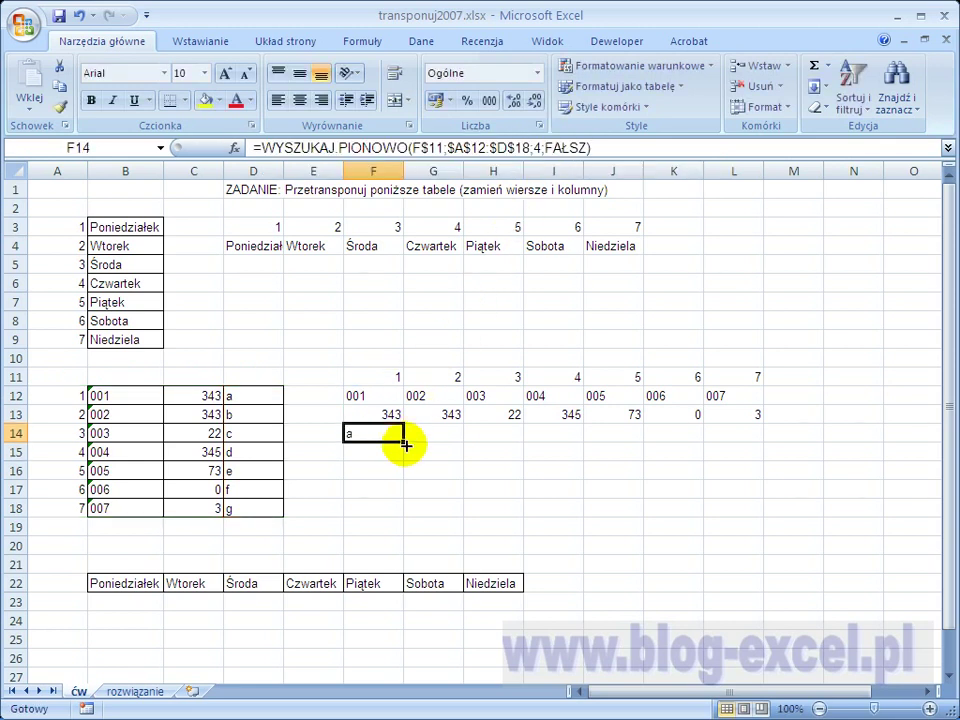
{"action": "left_click_drag", "start_coordinate": [406, 446], "coordinate": [712, 443]}
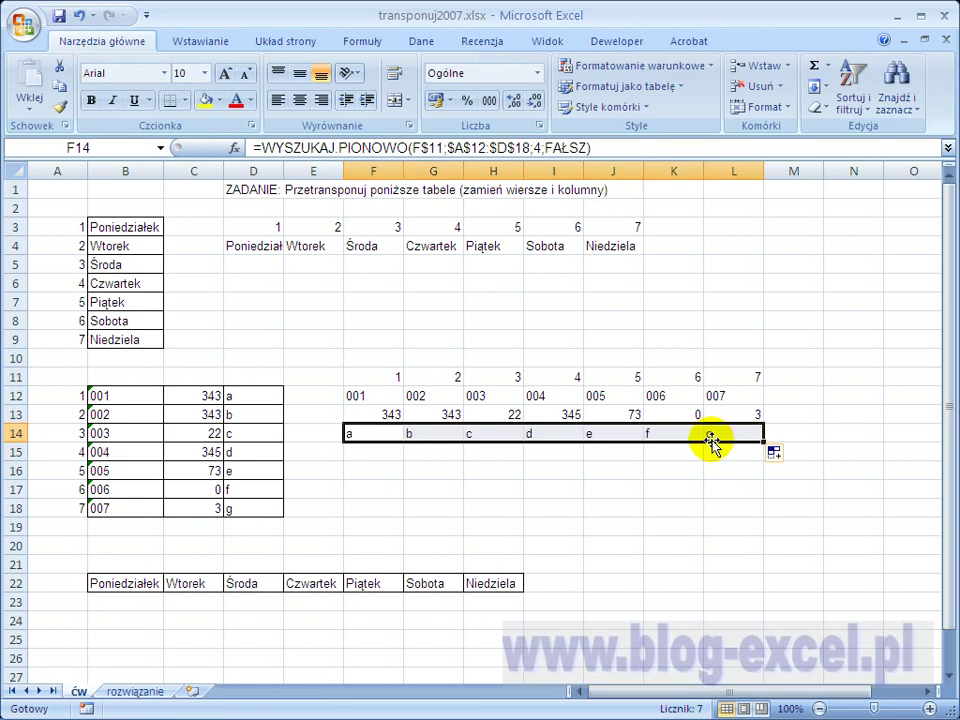
- Fill B21:H21 with helper numbers 1 to 7 above the day names
{"action": "scroll", "coordinate": [453, 451], "scroll_direction": "down", "scroll_amount": 1}
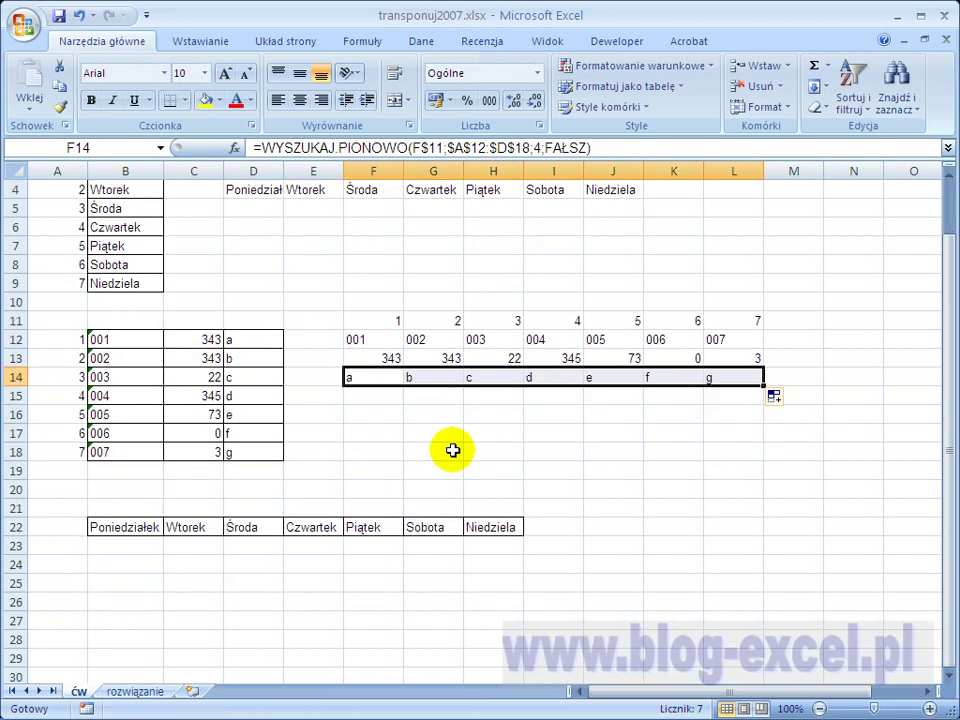
{"action": "scroll", "coordinate": [452, 450], "scroll_direction": "down", "scroll_amount": 2}
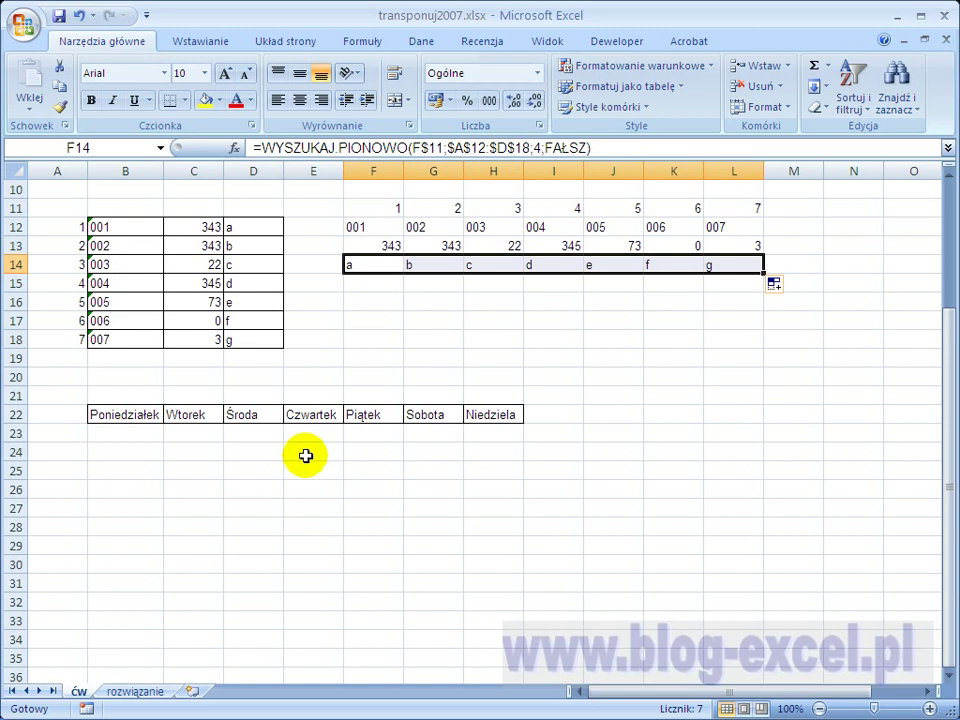
{"action": "left_click", "coordinate": [102, 393]}
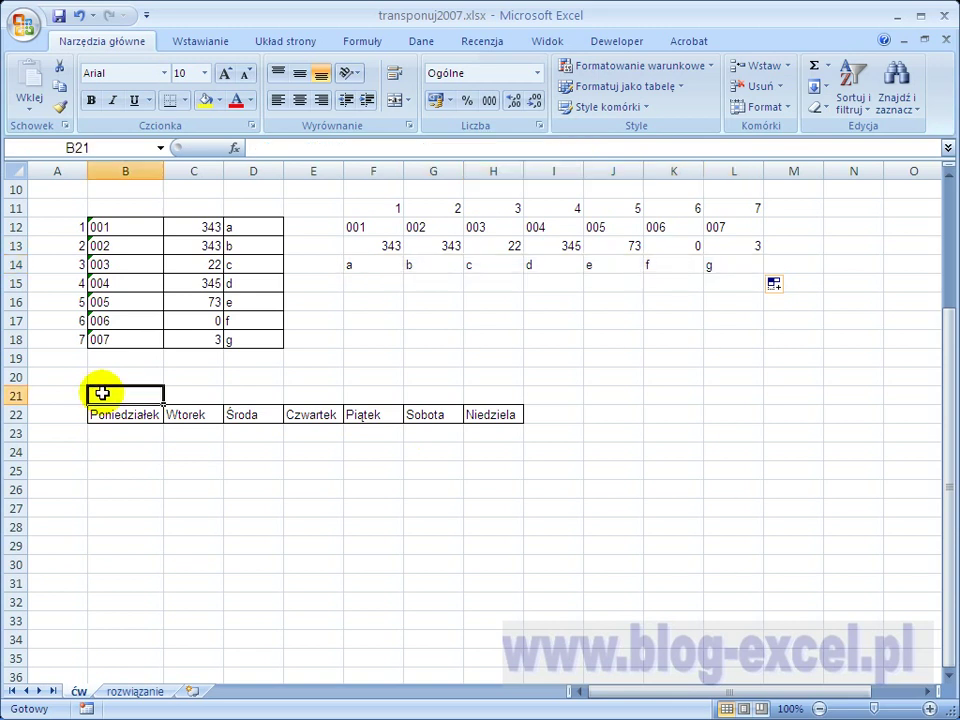
{"action": "type", "text": "1"}
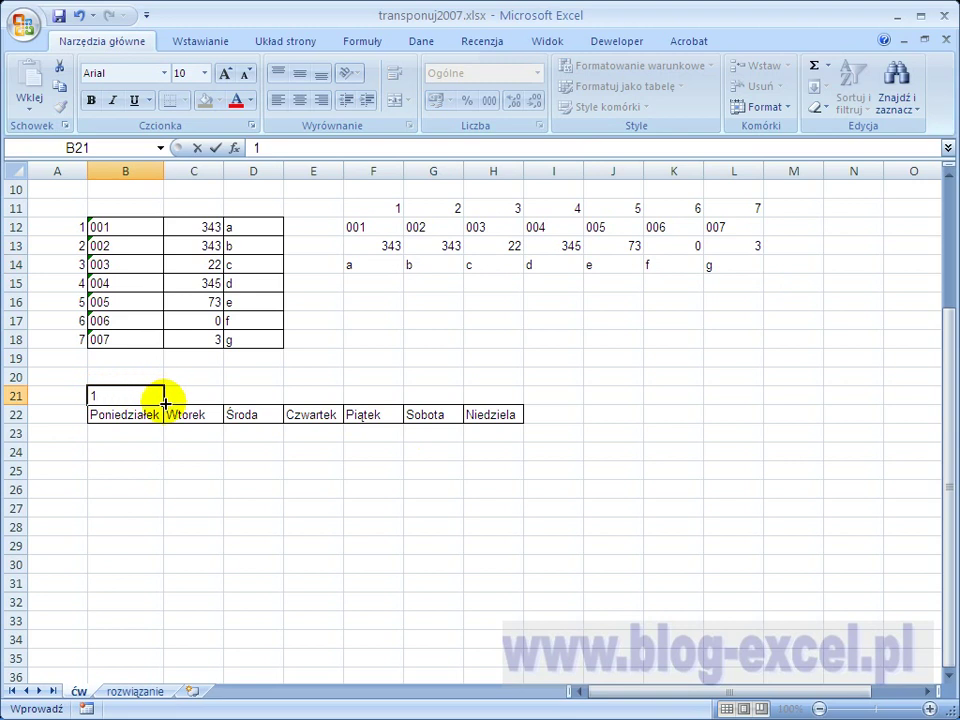
{"action": "left_click_drag", "start_coordinate": [165, 404], "coordinate": [522, 398]}
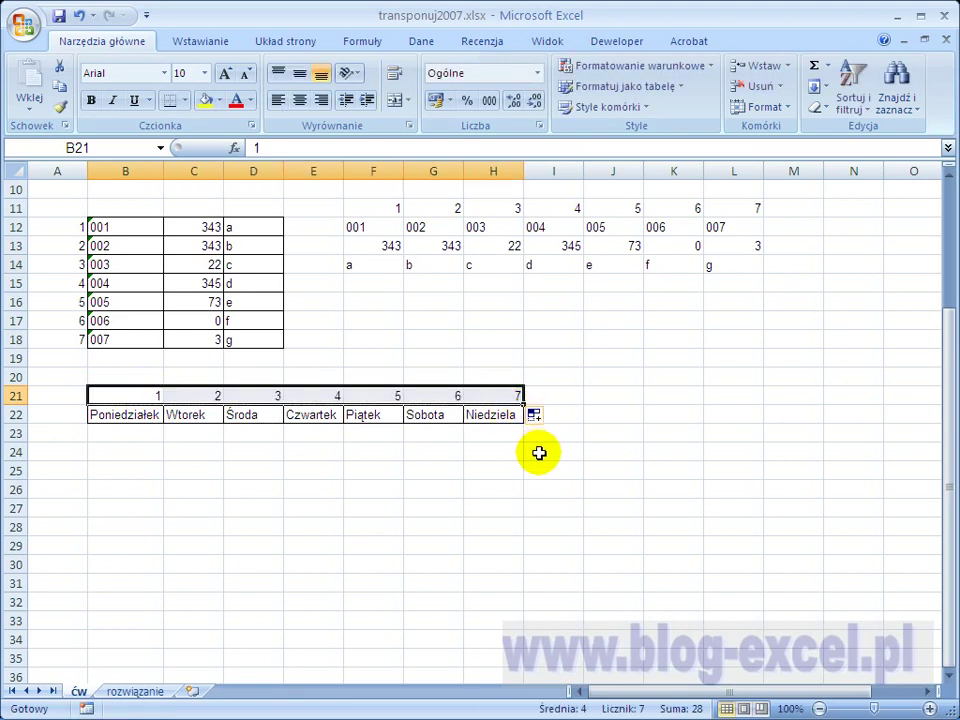
- Fill I24:I30 with numbers 1 to 7, then select J24
{"action": "left_click", "coordinate": [543, 452]}
{"action": "type", "text": "1"}
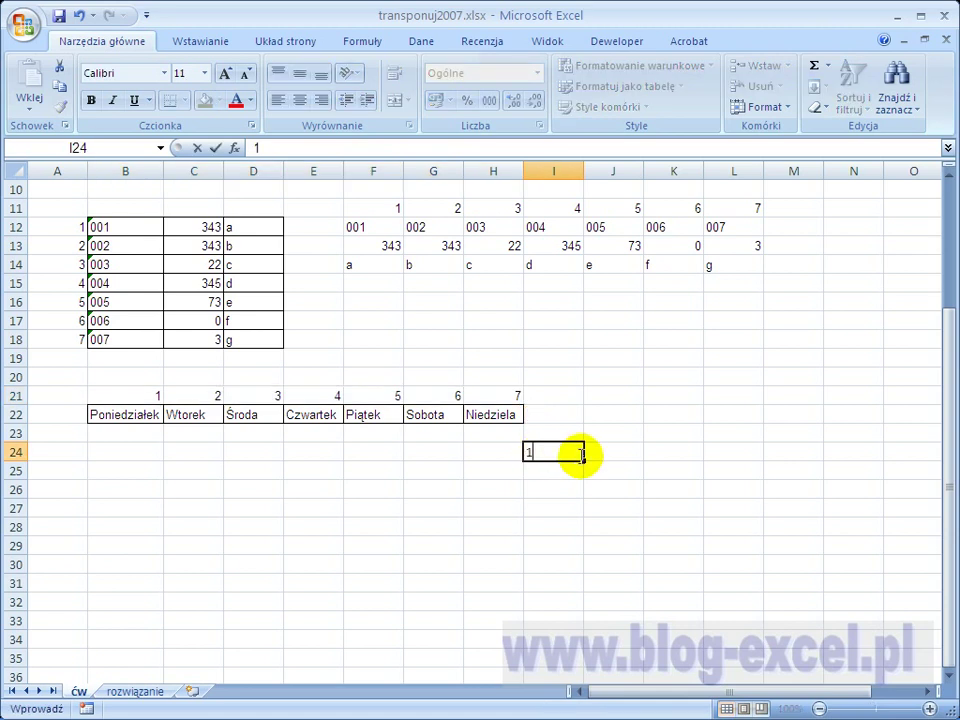
{"action": "left_click_drag", "start_coordinate": [585, 458], "coordinate": [584, 562]}
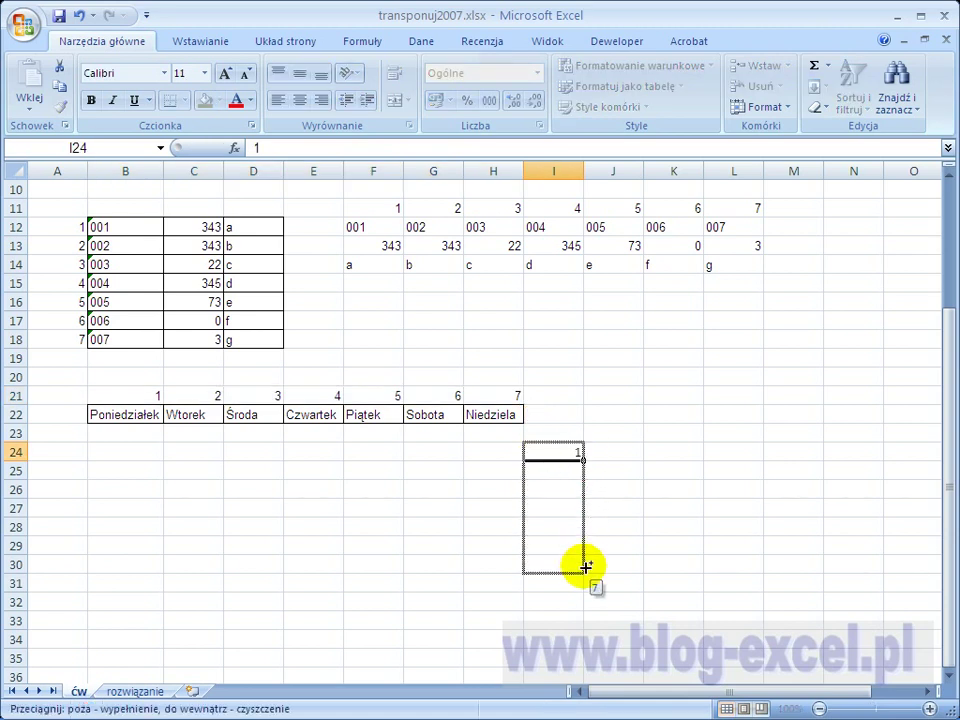
{"action": "left_click", "coordinate": [609, 452]}
{"action": "left_click", "coordinate": [609, 452]}
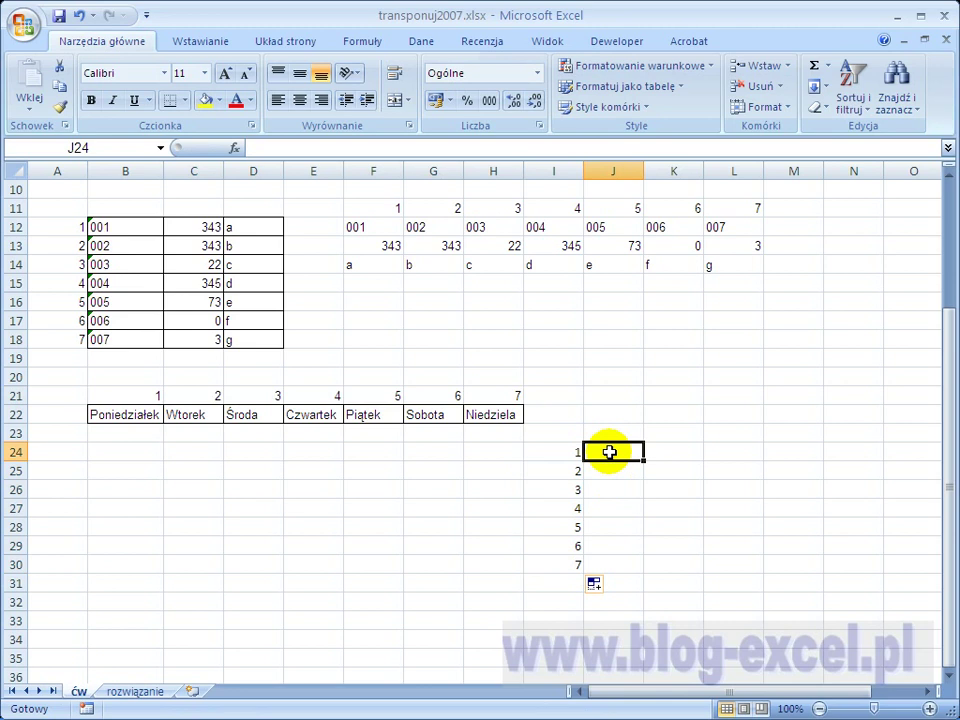
- Enter =WYSZUKAJ.POZIOMO(I24;$B$21:$H$22;2;FAŁSZ) in J24
{"action": "type", "text": "=wyszukaj."}
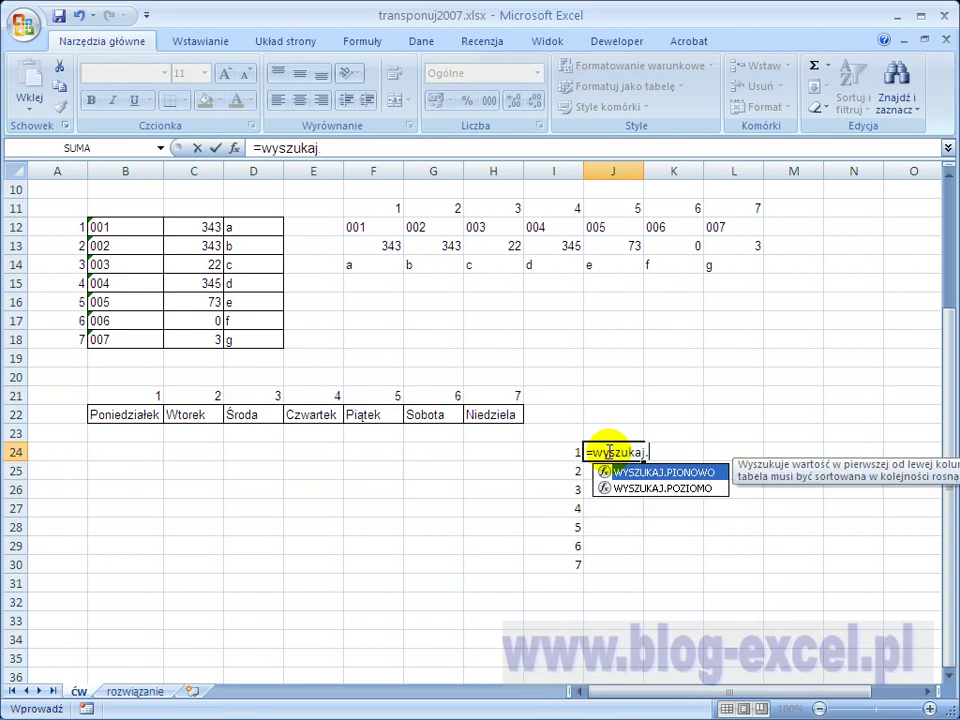
{"action": "type", "text": "poziomo("}
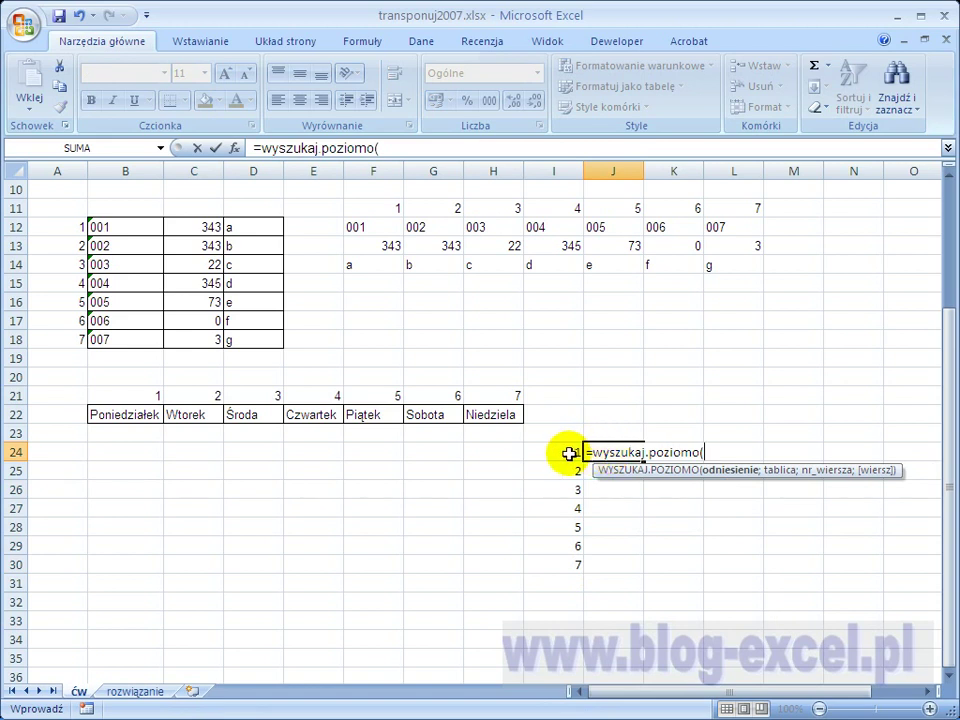
{"action": "left_click", "coordinate": [569, 454]}
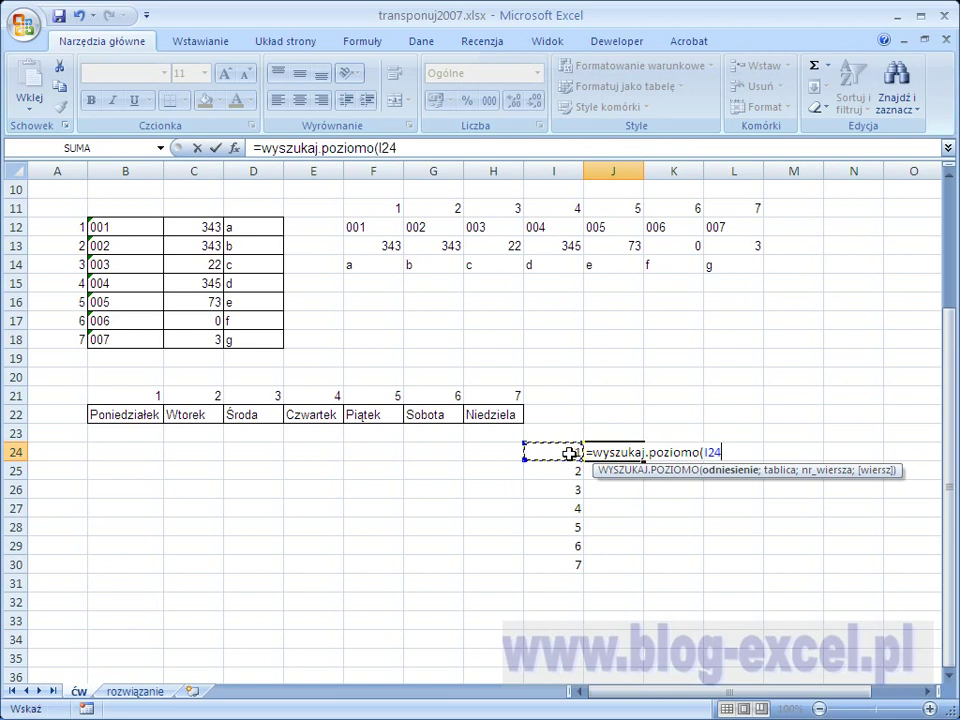
{"action": "type", "text": ";"}
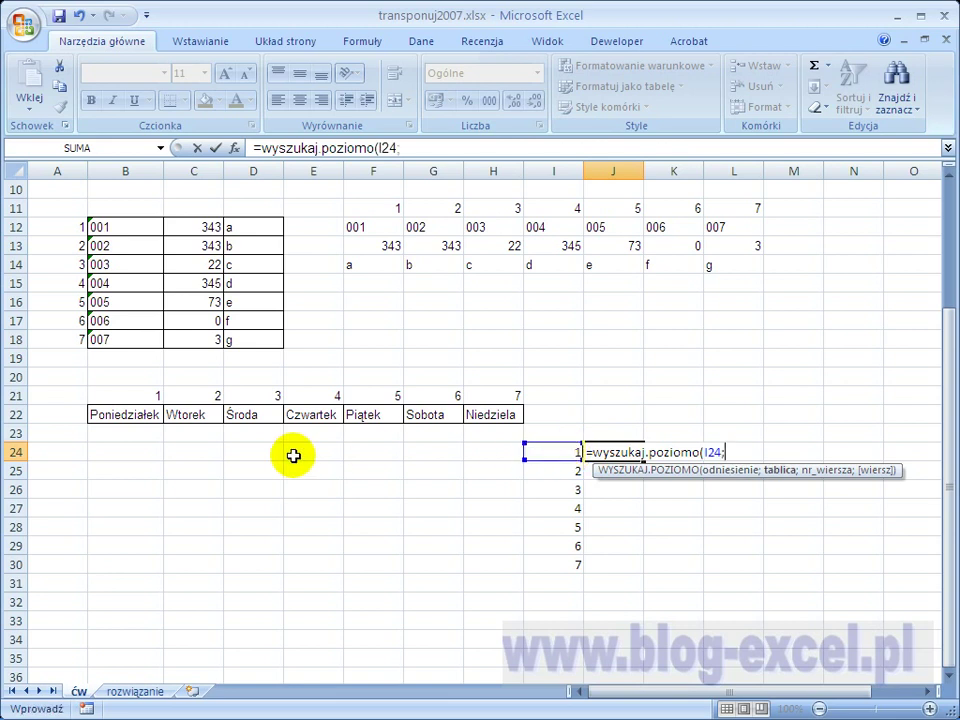
{"action": "left_click_drag", "start_coordinate": [128, 410], "coordinate": [488, 390]}
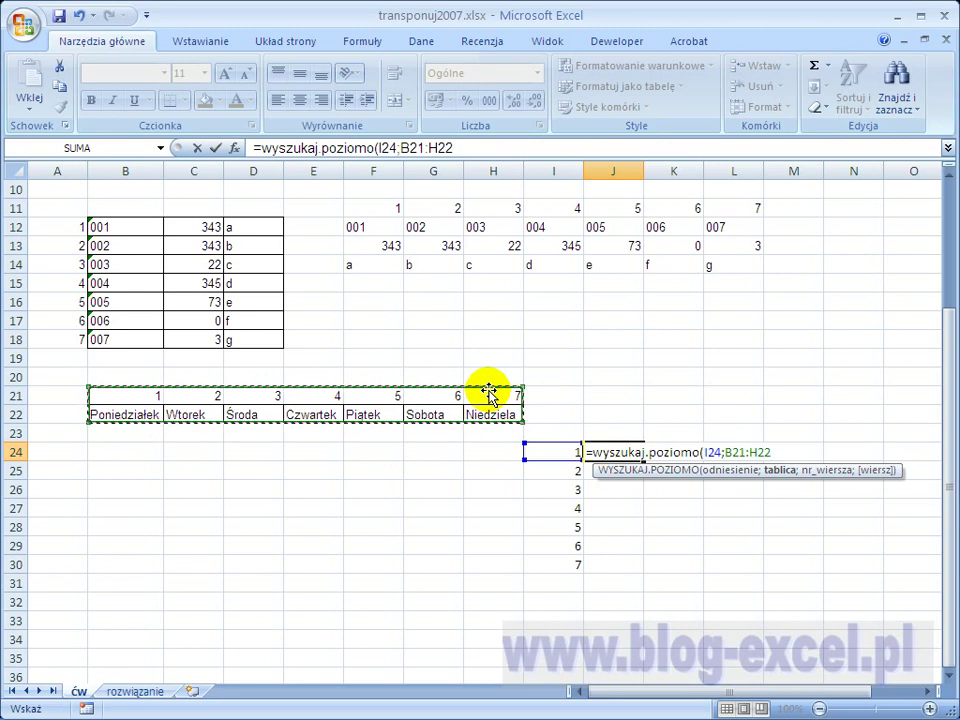
{"action": "key", "text": "F4"}
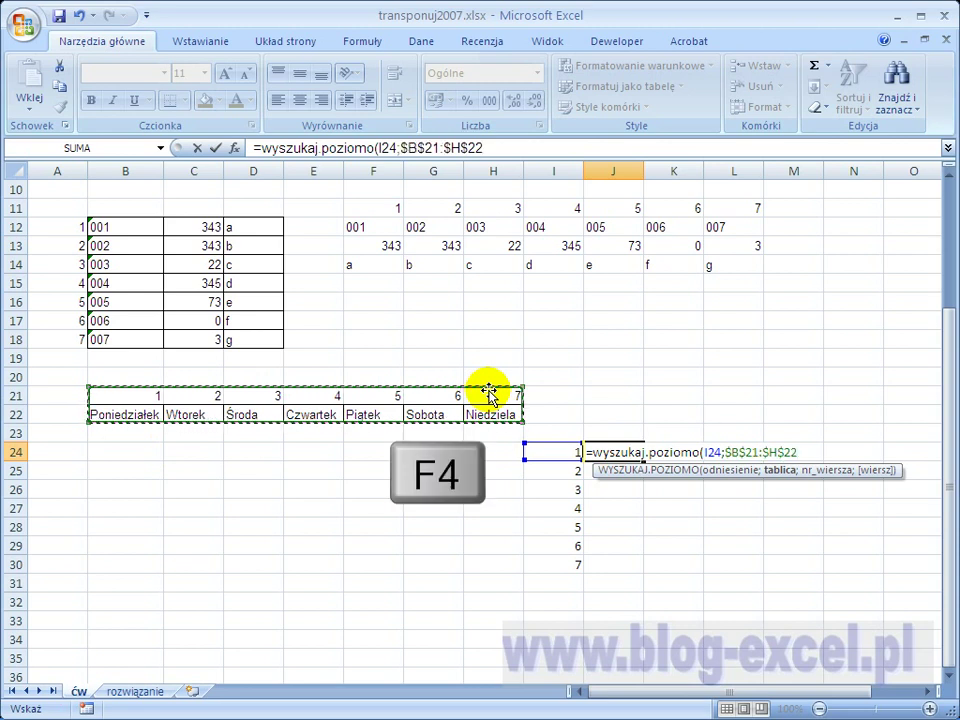
{"action": "type", "text": ";"}
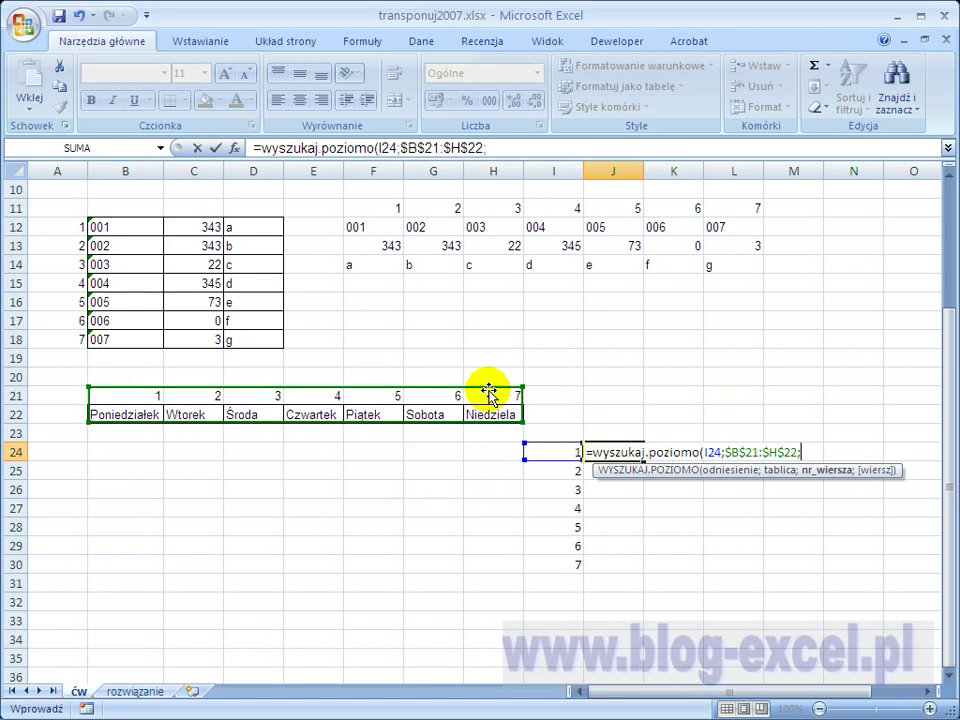
{"action": "type", "text": "2"}
{"action": "type", "text": ";"}
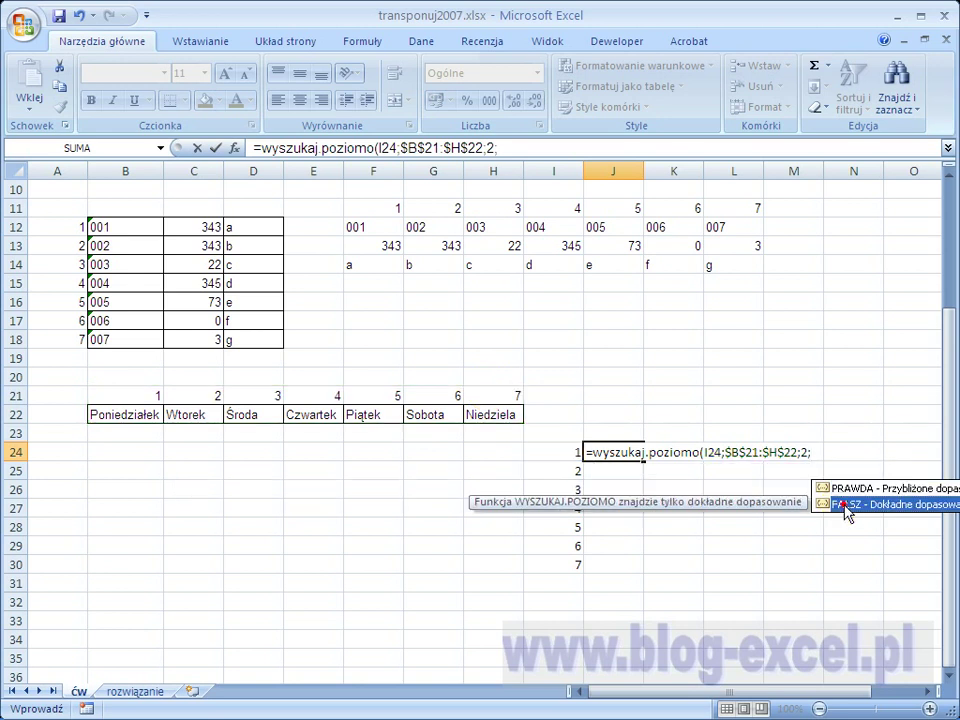
{"action": "double_click", "coordinate": [844, 505]}
{"action": "type", "text": ")"}
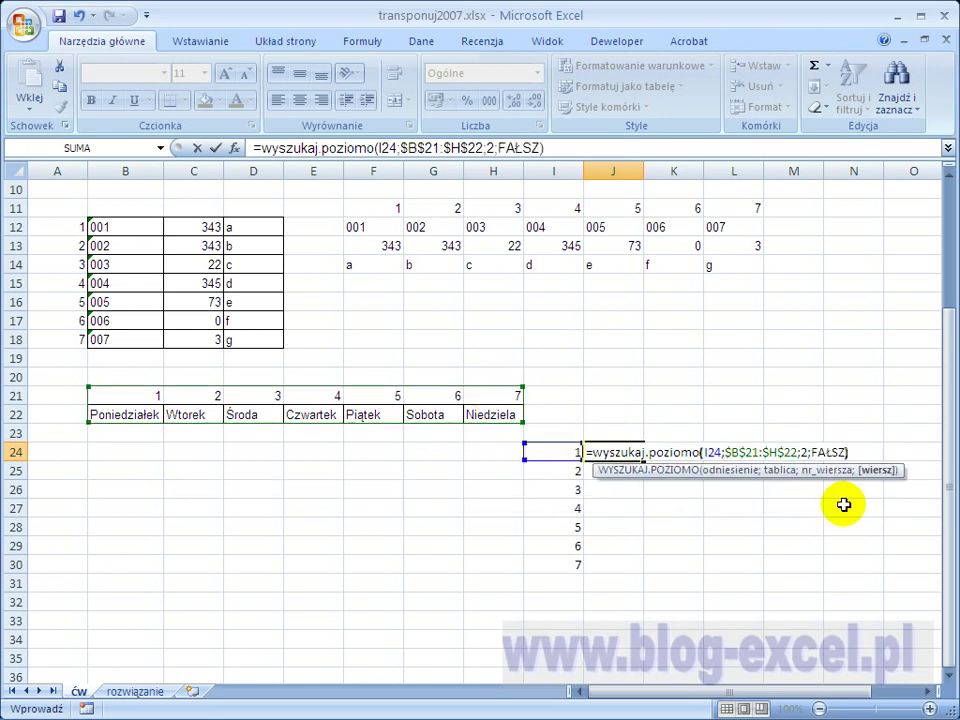
{"action": "key", "text": "Return"}
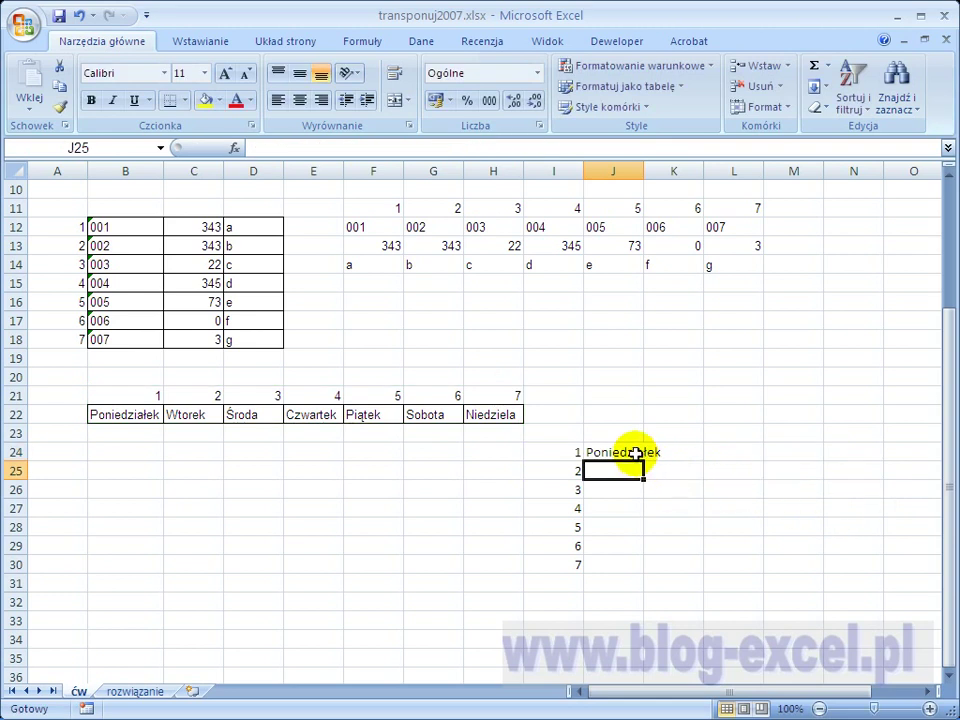
- Copy the J24 lookup down to J30 to list Poniedziałek through Niedziela
{"action": "left_click", "coordinate": [636, 453]}
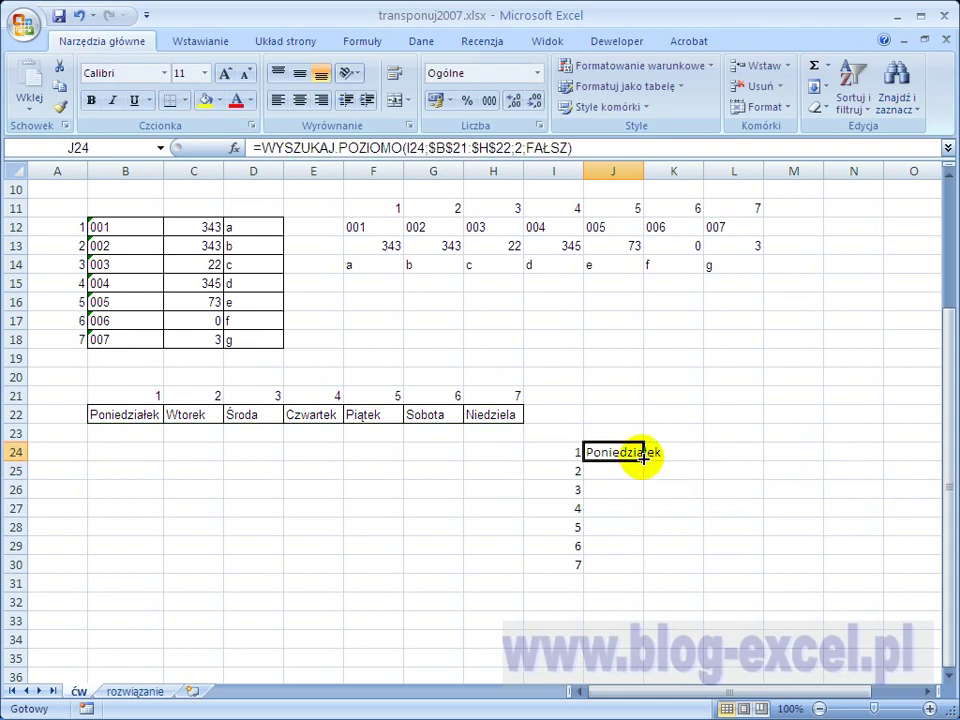
{"action": "left_click_drag", "start_coordinate": [642, 458], "coordinate": [647, 568]}
{"action": "left_click", "coordinate": [519, 364]}
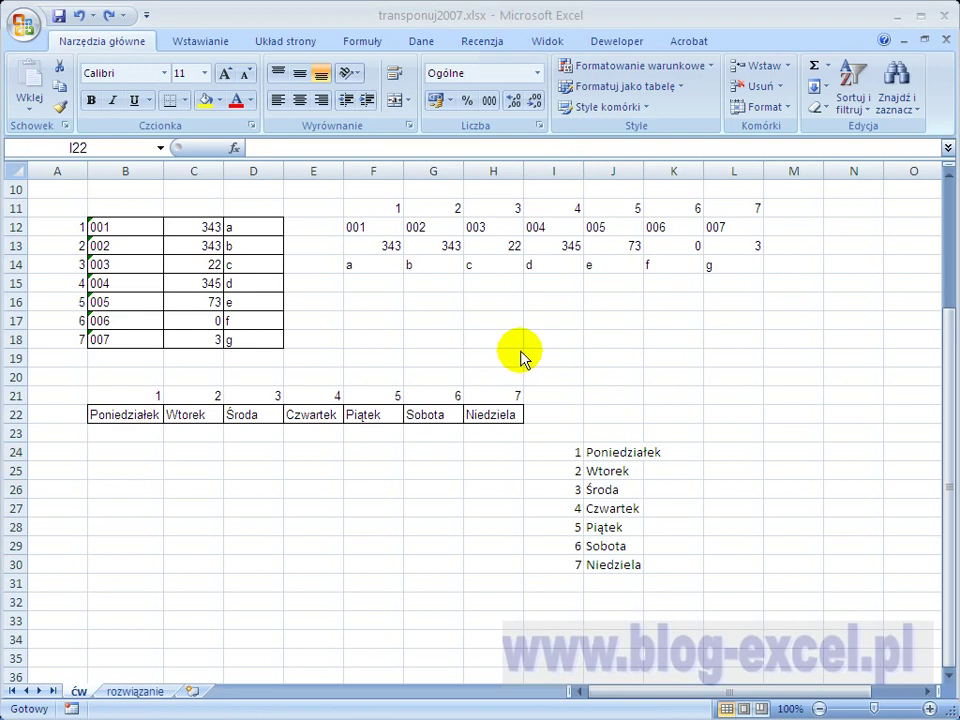
- Copy D4:J4 and paste it back onto itself as Wartości (values only) with Paste Special
{"action": "scroll", "coordinate": [545, 336], "scroll_direction": "up", "scroll_amount": 3}
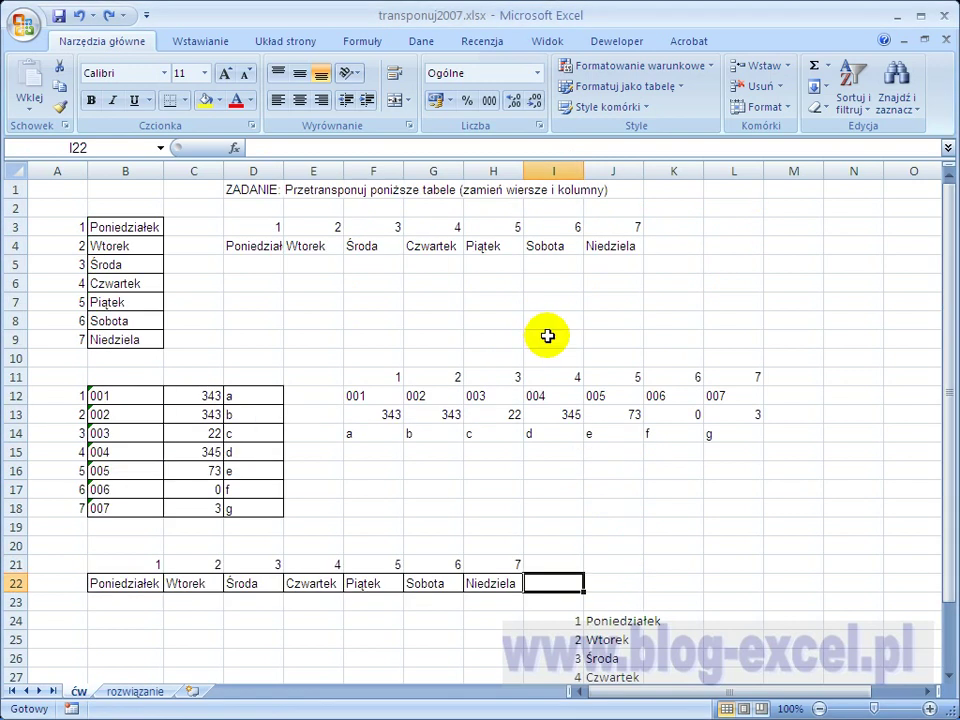
{"action": "left_click_drag", "start_coordinate": [246, 243], "coordinate": [612, 245]}
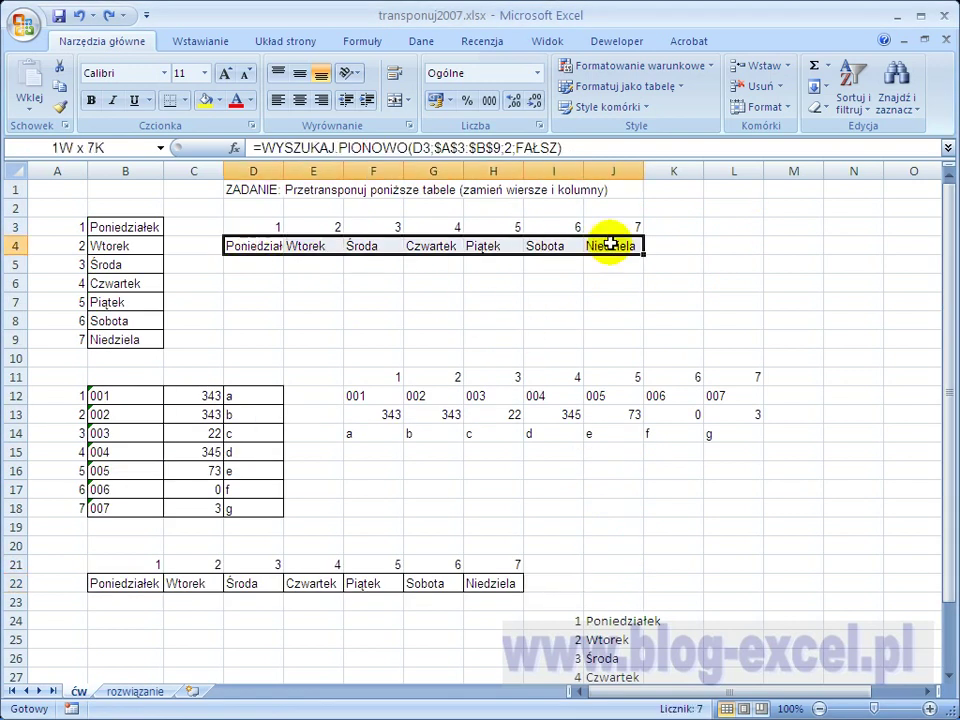
{"action": "right_click", "coordinate": [515, 243]}
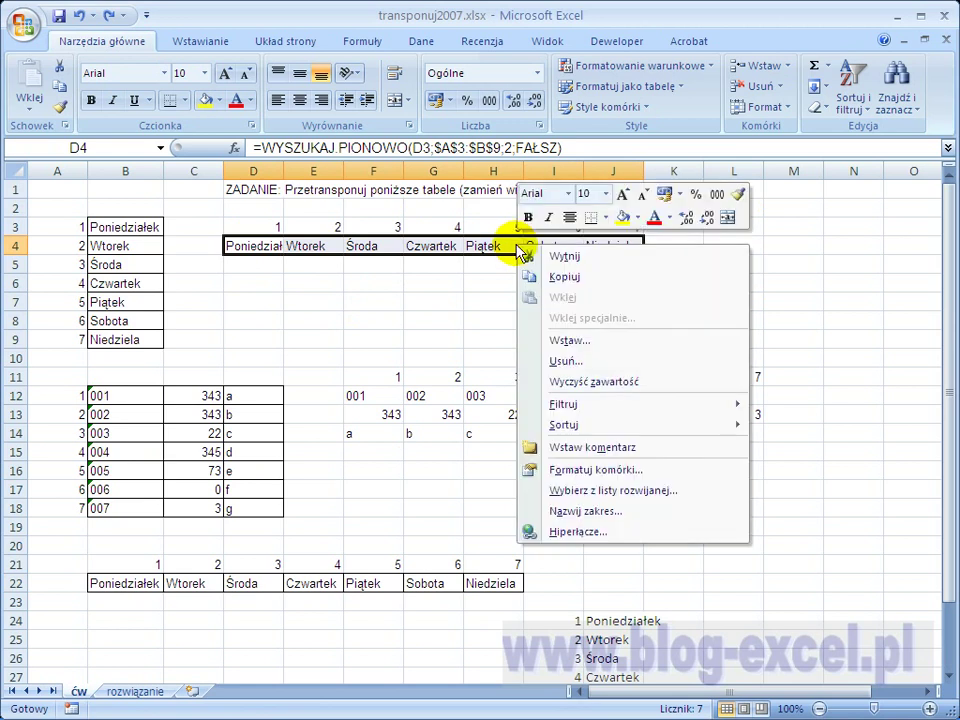
{"action": "left_click", "coordinate": [578, 276]}
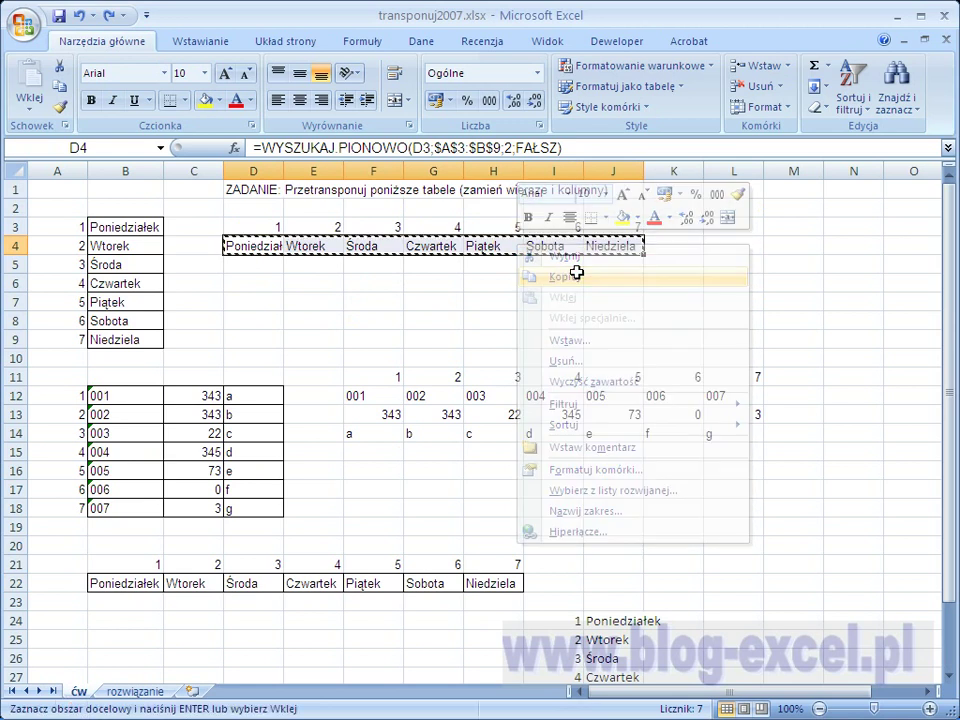
{"action": "right_click", "coordinate": [482, 247]}
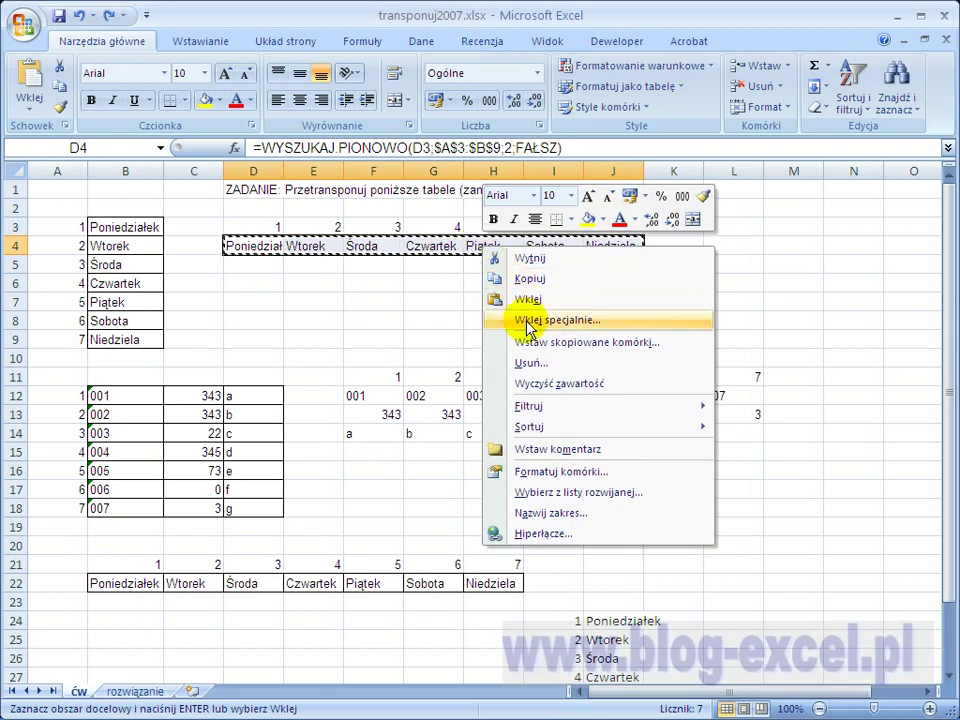
{"action": "left_click", "coordinate": [529, 318]}
{"action": "left_click", "coordinate": [384, 249]}
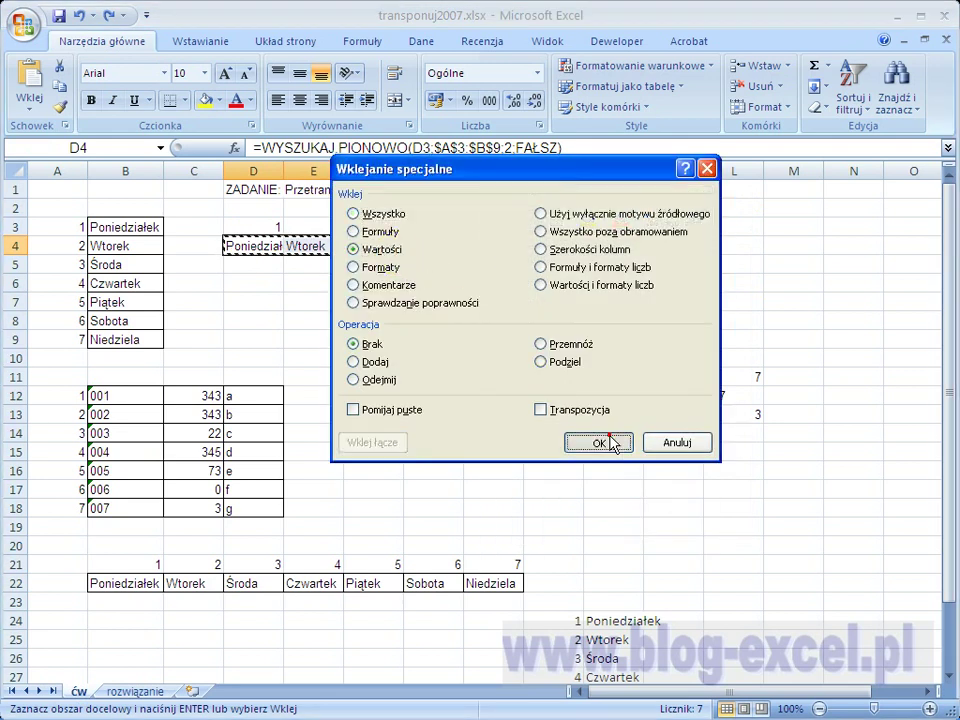
{"action": "left_click", "coordinate": [610, 439]}
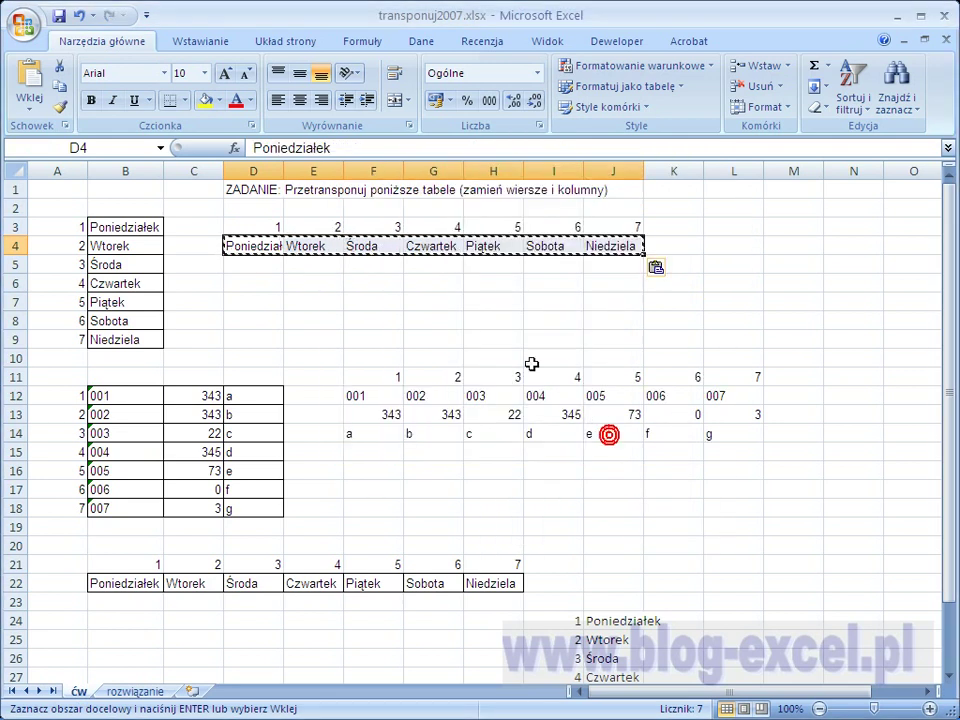
{"action": "left_click", "coordinate": [307, 246]}
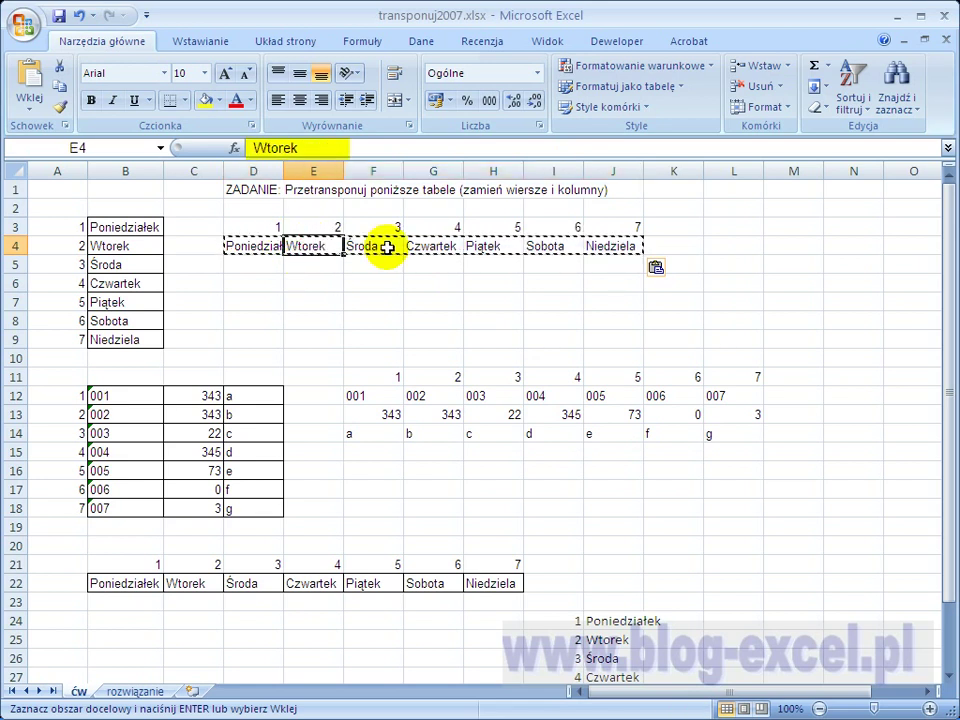
{"action": "left_click", "coordinate": [429, 247]}
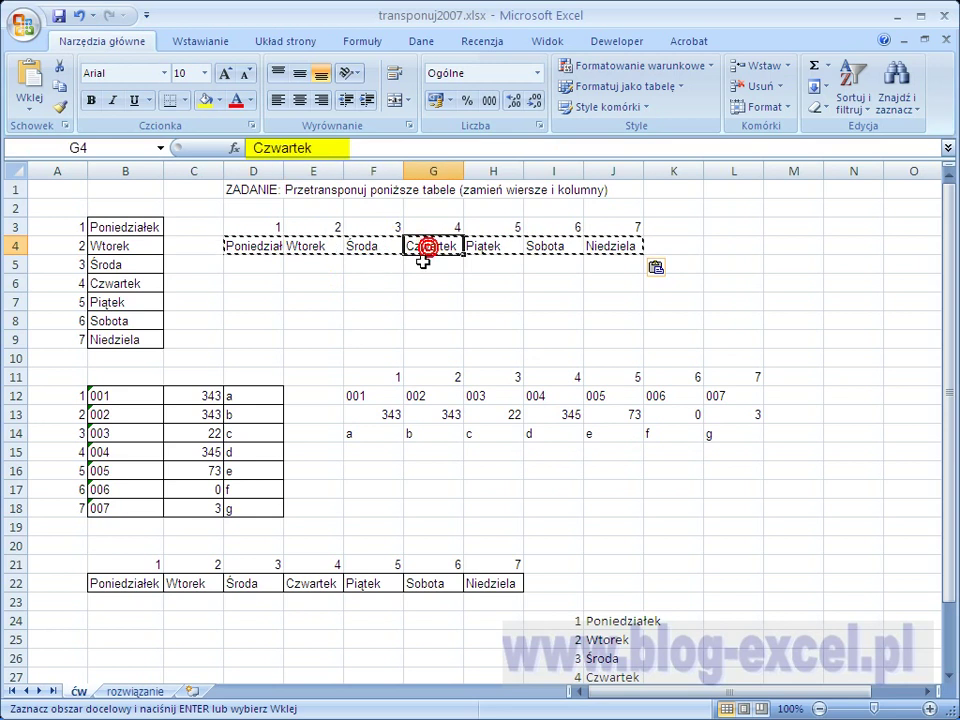
{"action": "left_click", "coordinate": [370, 395]}
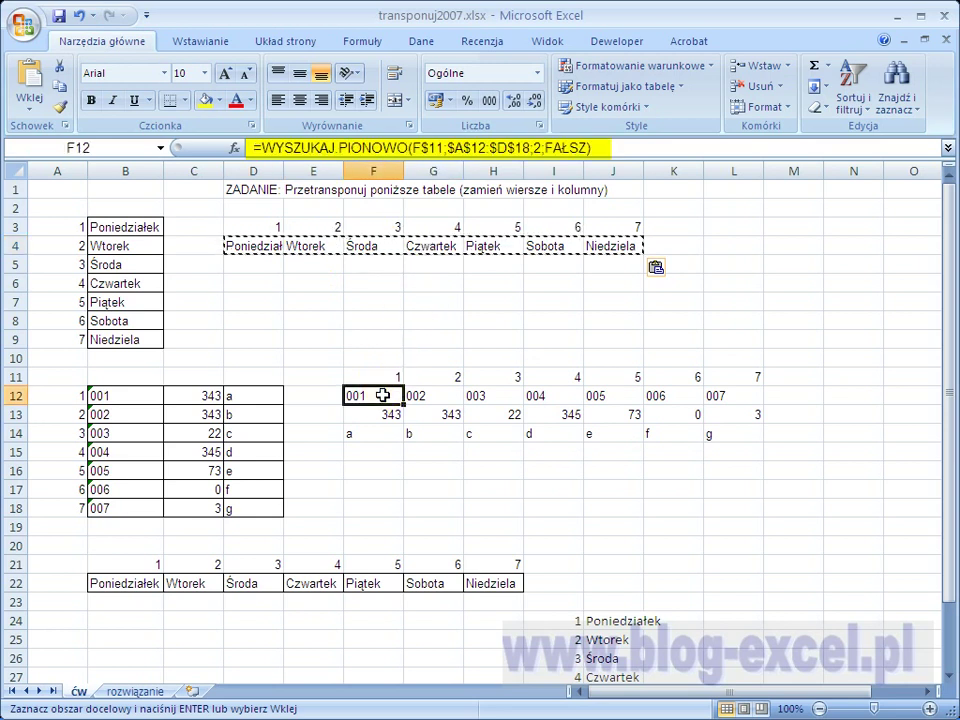
{"action": "left_click", "coordinate": [432, 396]}
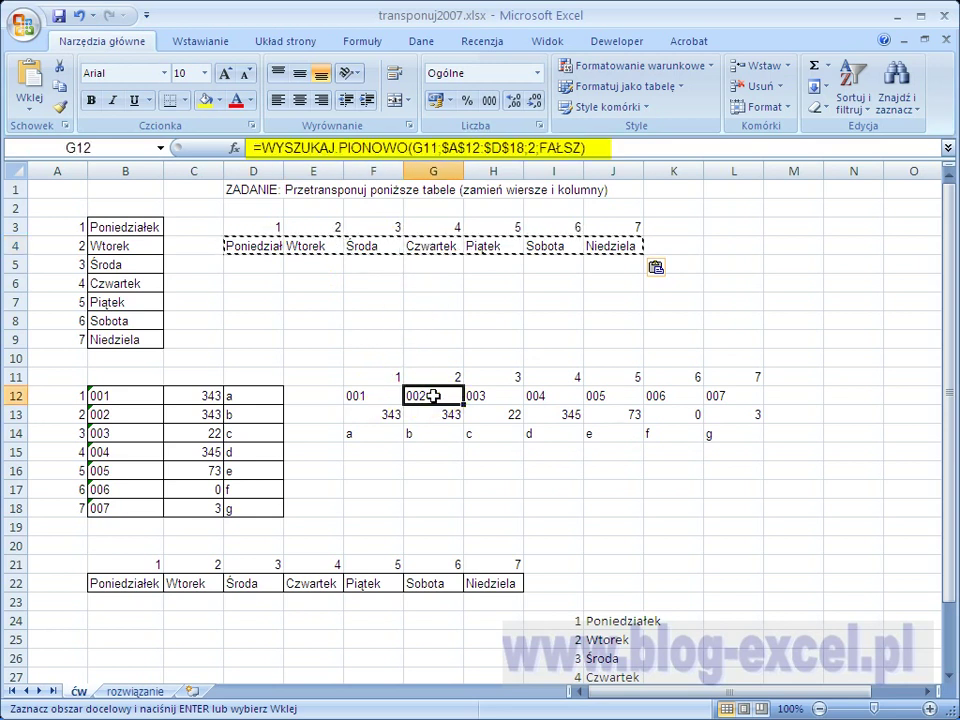
{"action": "left_click", "coordinate": [497, 395]}
{"action": "left_click", "coordinate": [567, 395]}
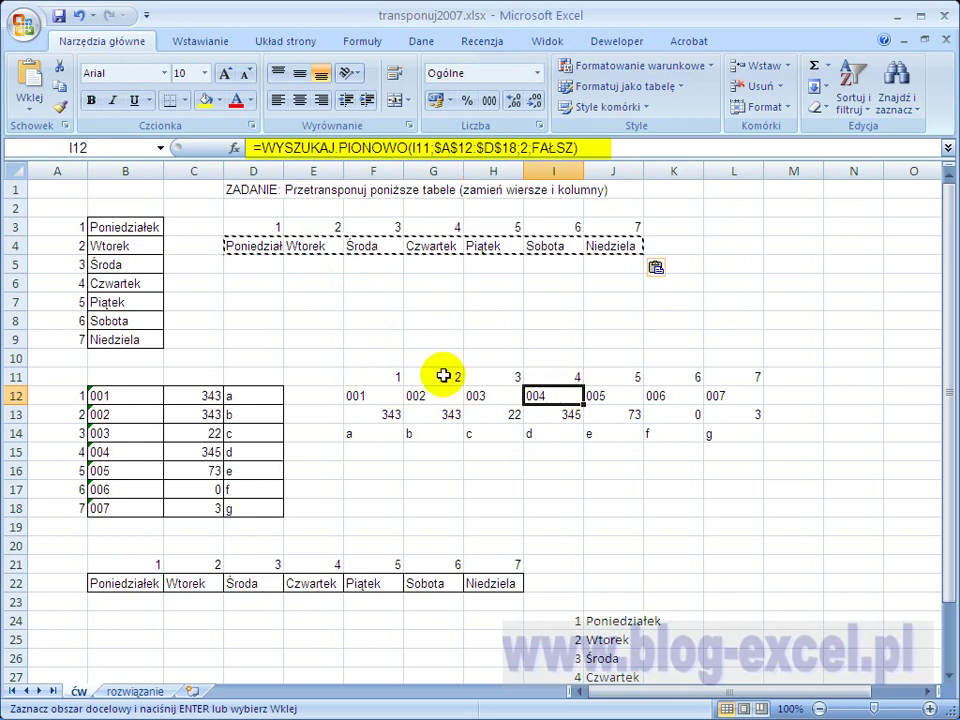
{"action": "left_click_drag", "start_coordinate": [358, 374], "coordinate": [740, 376]}
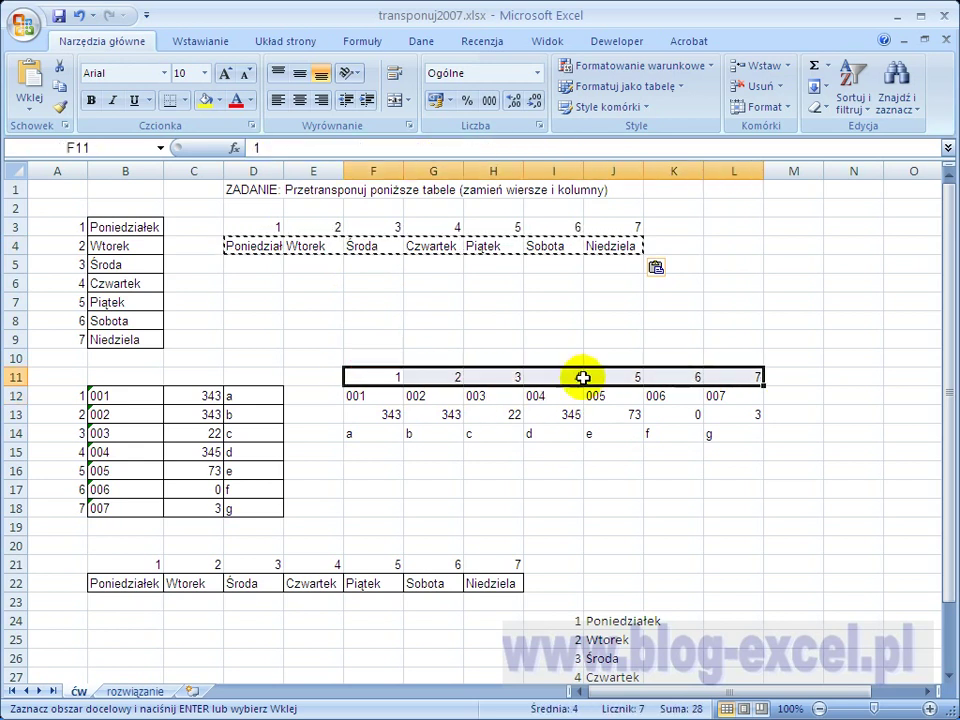
{"action": "key", "text": "Delete"}
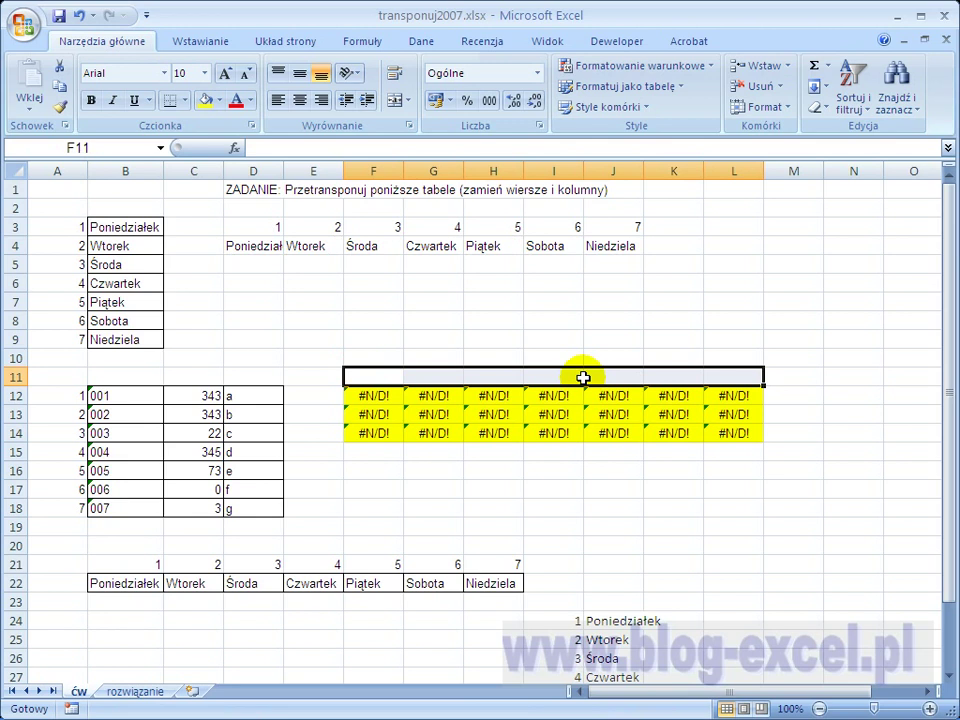
{"action": "key", "text": "ctrl+v"}
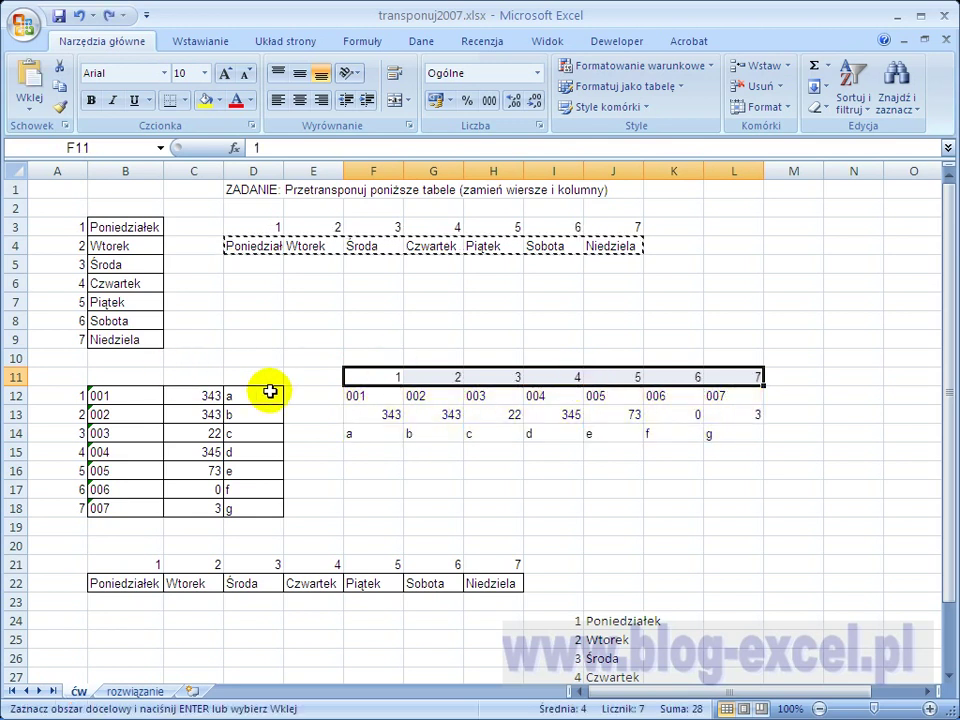
{"action": "left_click_drag", "start_coordinate": [270, 392], "coordinate": [135, 489]}
{"action": "key", "text": "Delete"}
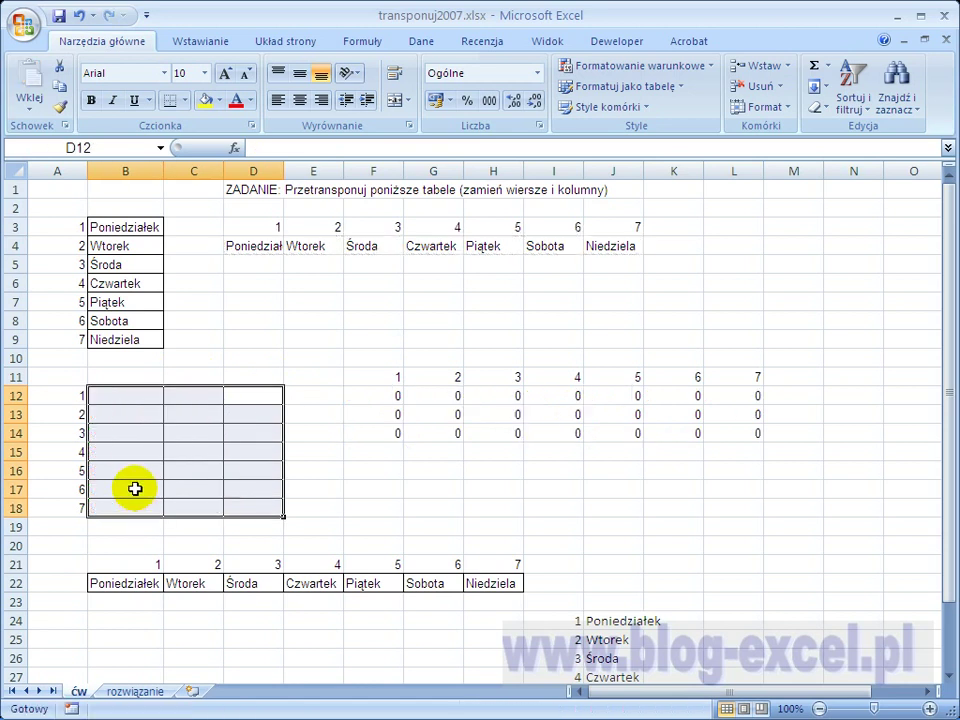
{"action": "key", "text": "ctrl+z"}
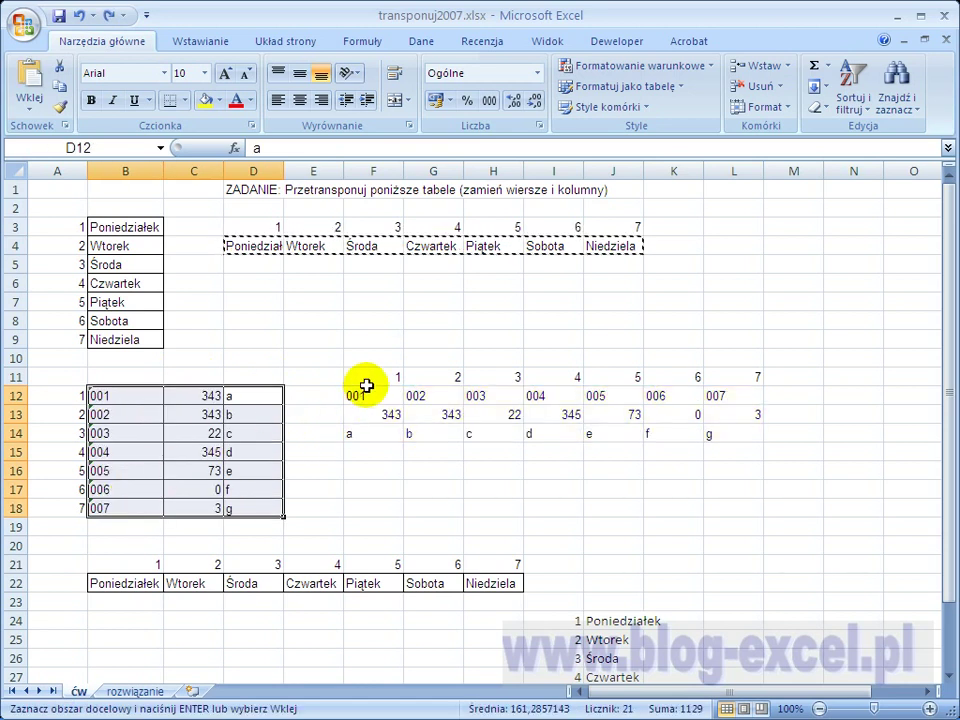
{"action": "left_click_drag", "start_coordinate": [367, 386], "coordinate": [735, 433]}
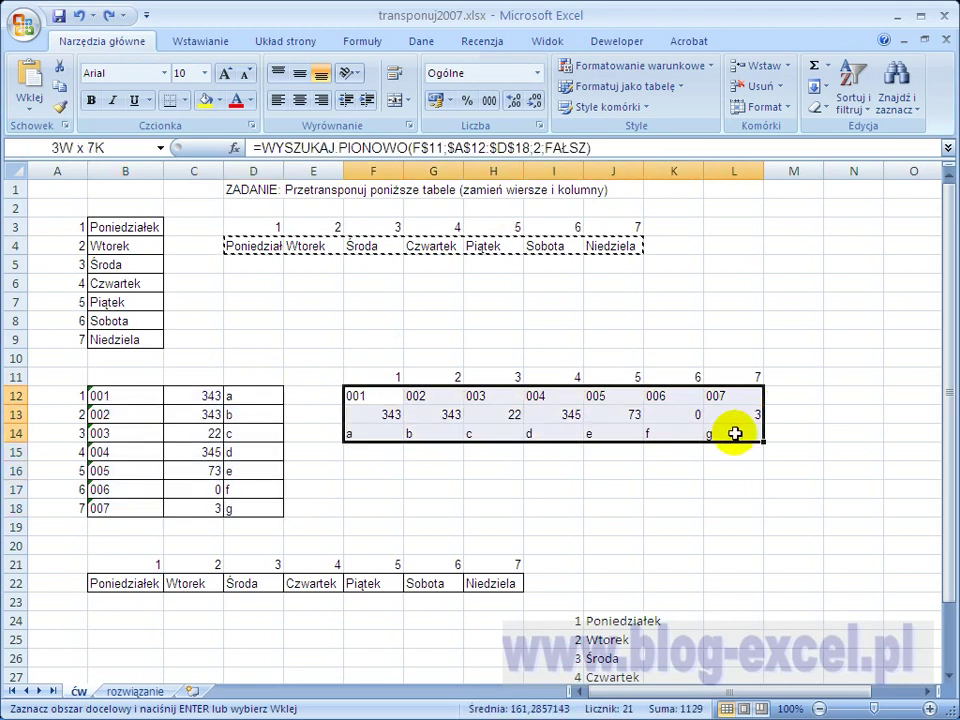
- Paste the F12:L14 code table back onto itself as values only (Wartości), then select helper row F11:L11
{"action": "right_click", "coordinate": [512, 419]}
{"action": "left_click", "coordinate": [610, 153]}
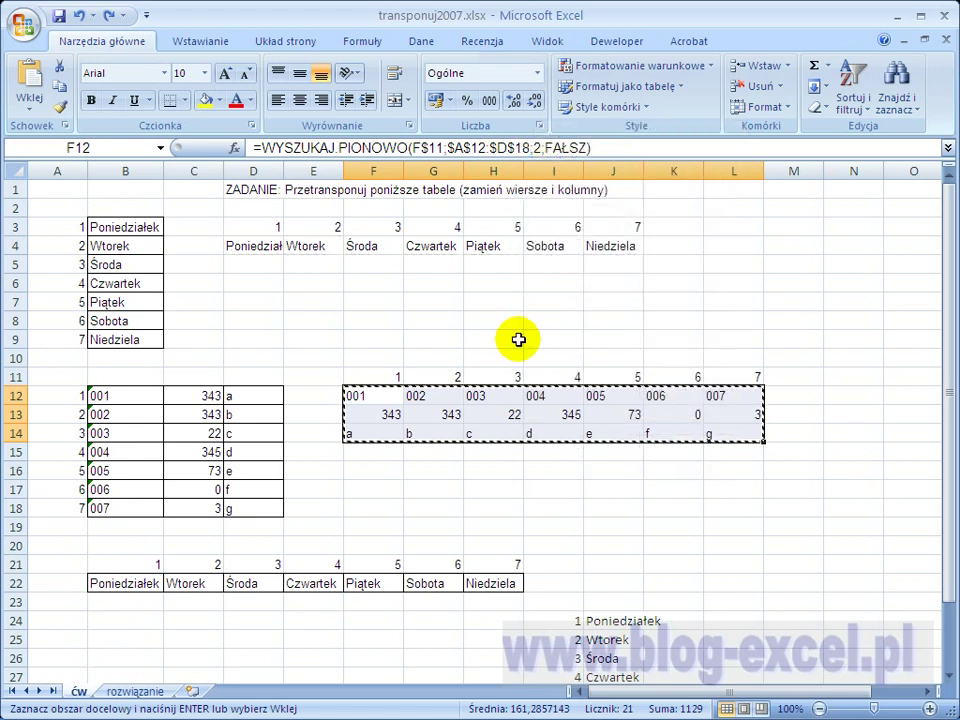
{"action": "right_click", "coordinate": [500, 406]}
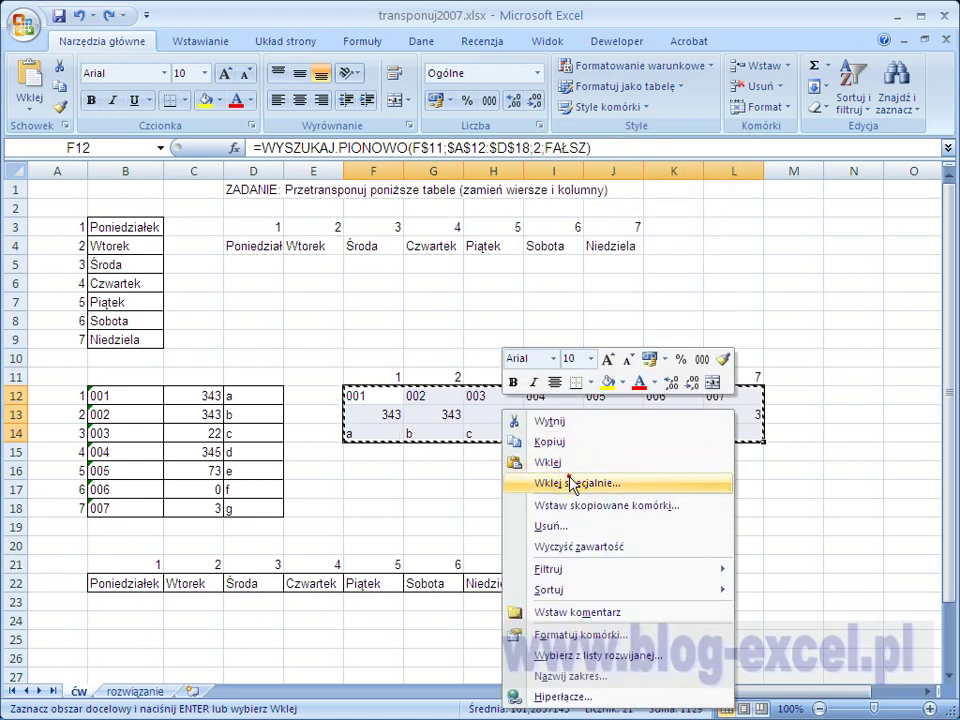
{"action": "left_click", "coordinate": [545, 483]}
{"action": "left_click", "coordinate": [436, 404]}
{"action": "left_click", "coordinate": [612, 566]}
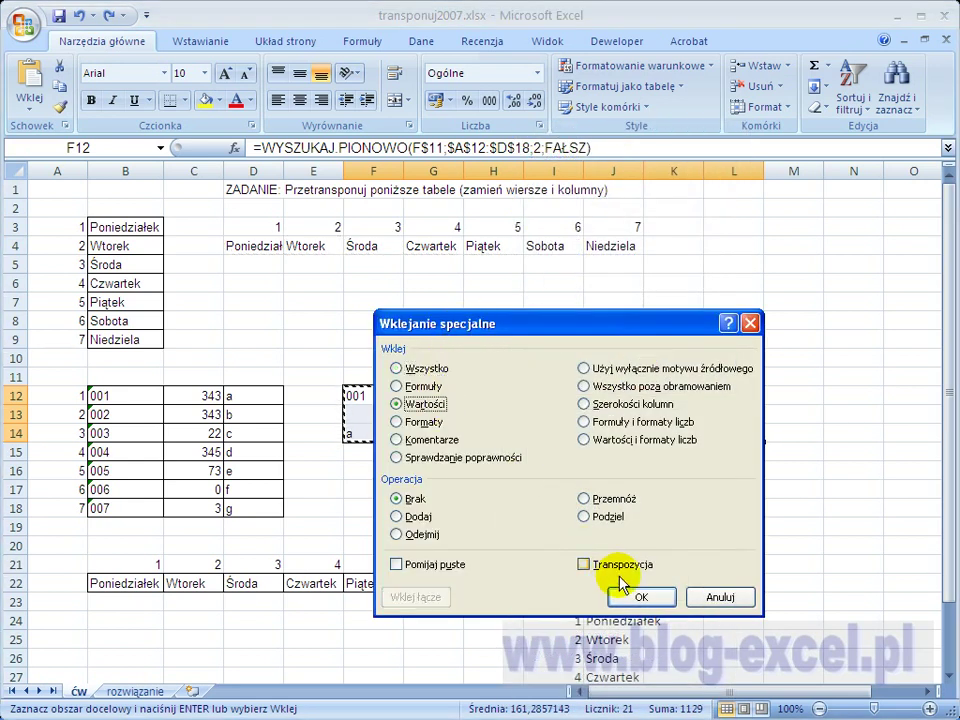
{"action": "left_click", "coordinate": [618, 597]}
{"action": "left_click_drag", "start_coordinate": [394, 377], "coordinate": [738, 375]}
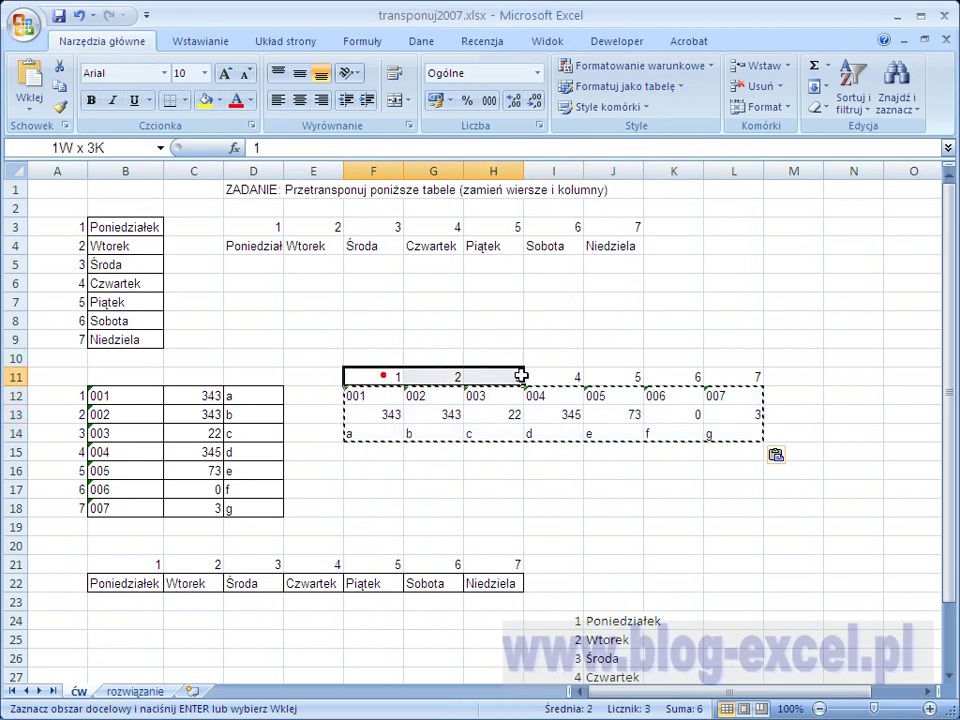
- Clear the original code table area A10:E19 along with its helper numbers
{"action": "key", "text": "Escape"}
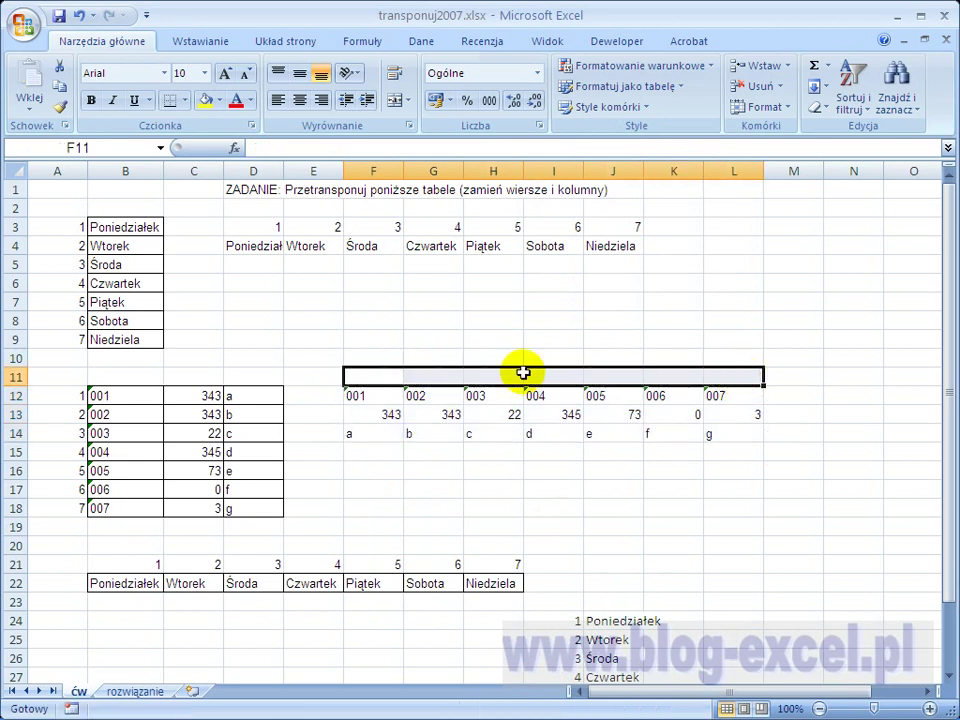
{"action": "left_click_drag", "start_coordinate": [310, 360], "coordinate": [57, 527]}
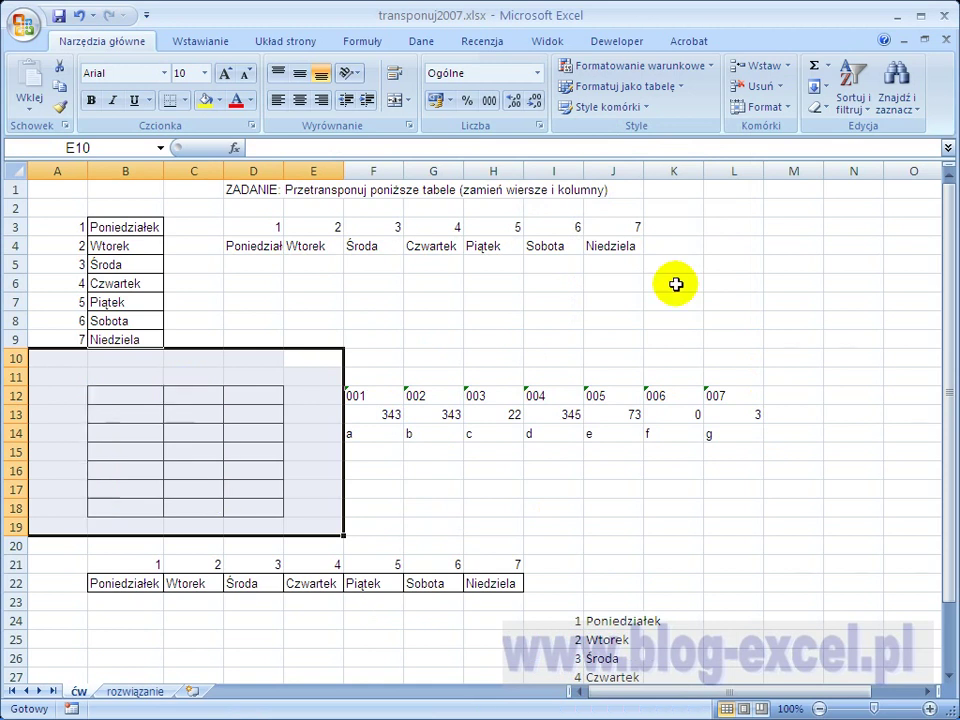
{"action": "key", "text": "Delete"}
- Delete the lookup results Czwartek in J27 and Wtorek in J25
{"action": "scroll", "coordinate": [676, 284], "scroll_direction": "down", "scroll_amount": 2}
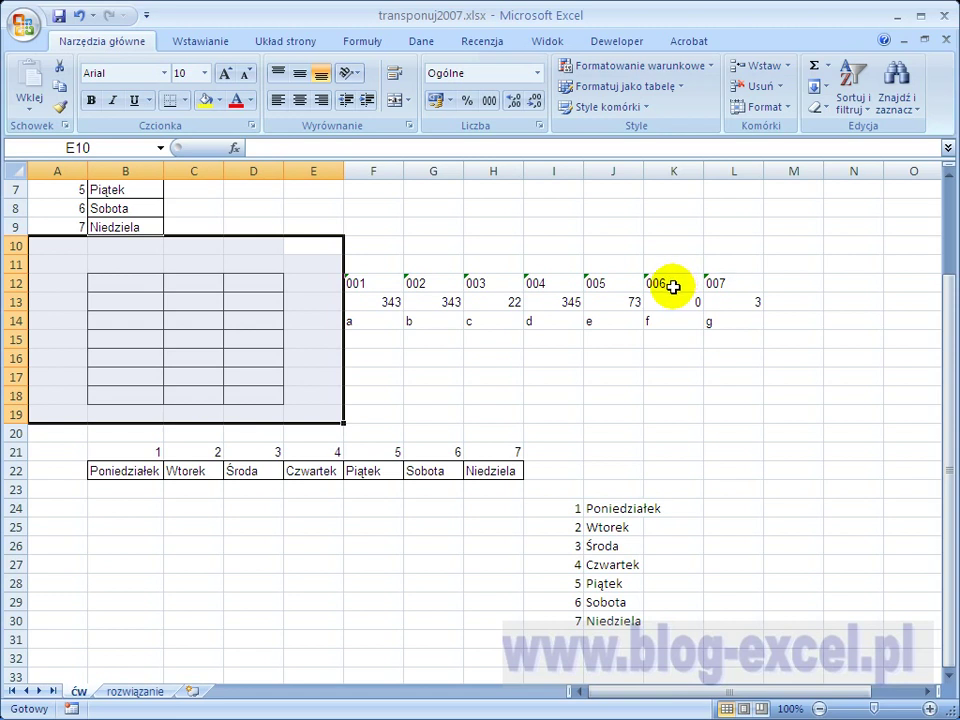
{"action": "left_click", "coordinate": [613, 564]}
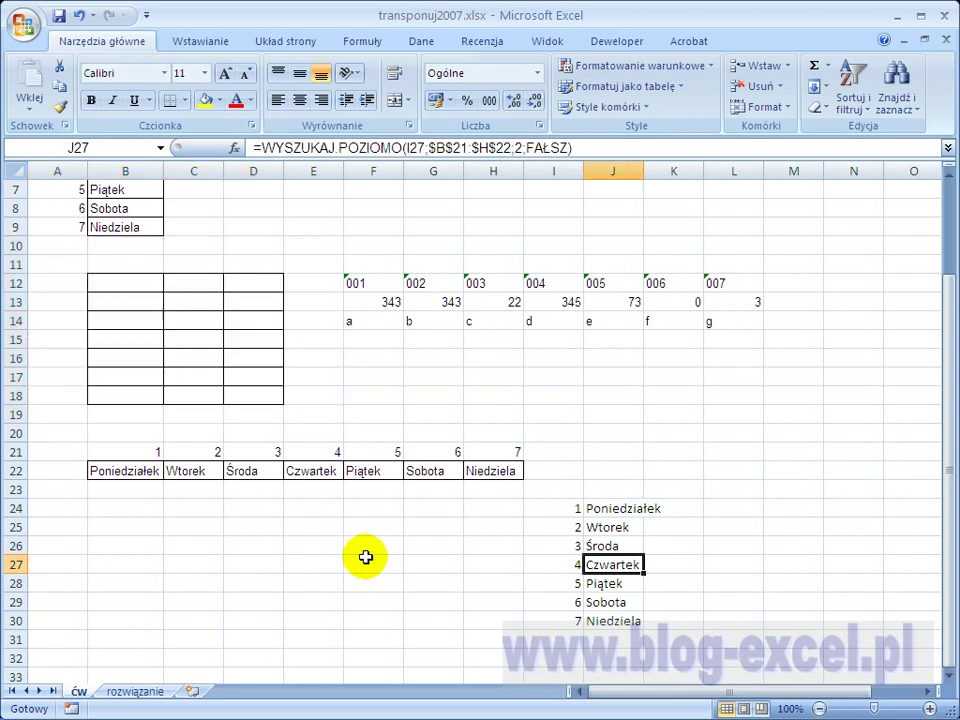
{"action": "key", "text": "Delete"}
{"action": "left_click", "coordinate": [611, 525]}
{"action": "key", "text": "Delete"}
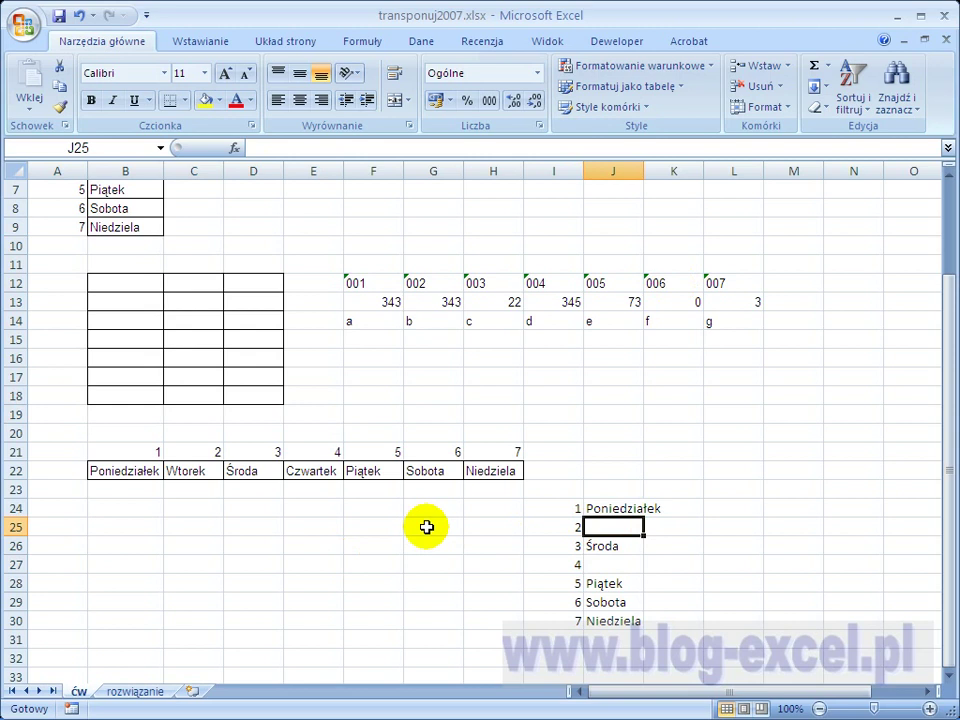
- Fill the 3 from L13 across into M13:N13, then select M12:O14
{"action": "left_click", "coordinate": [752, 302]}
{"action": "left_click_drag", "start_coordinate": [762, 310], "coordinate": [888, 313]}
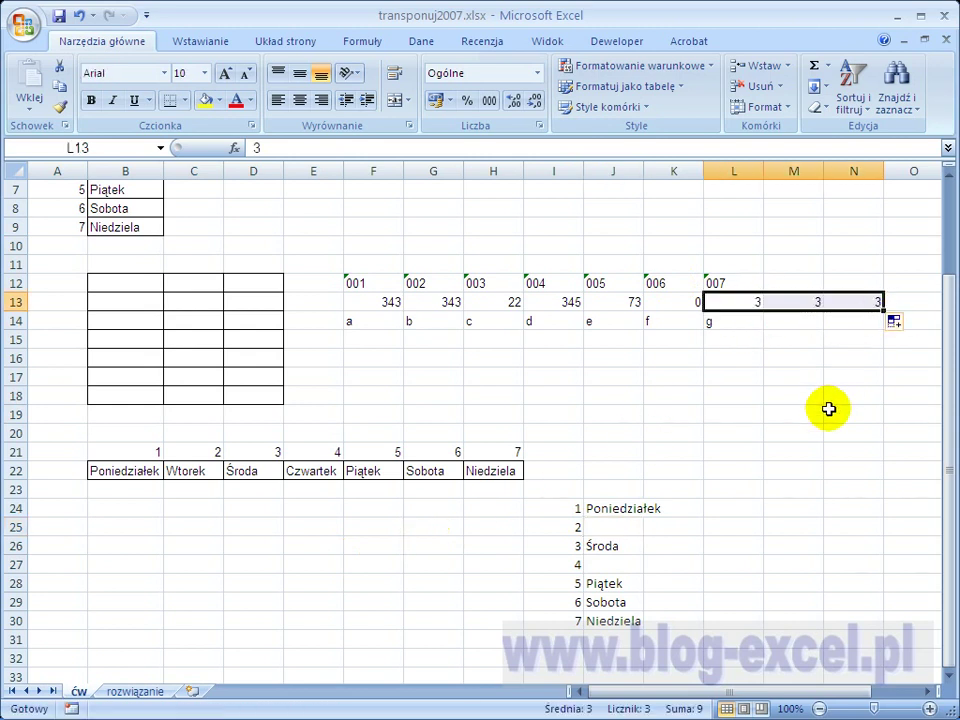
{"action": "mouse_move", "coordinate": [806, 283]}
{"action": "left_mouse_down"}
{"action": "mouse_move", "coordinate": [893, 317]}
{"action": "mouse_move", "coordinate": [884, 320]}
{"action": "left_mouse_up"}
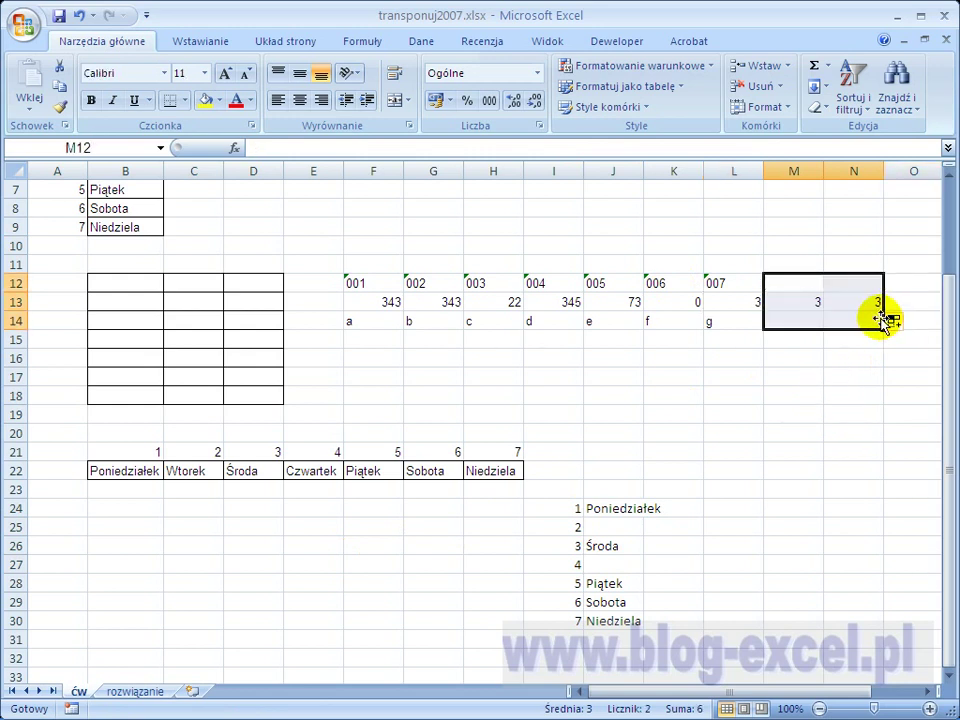